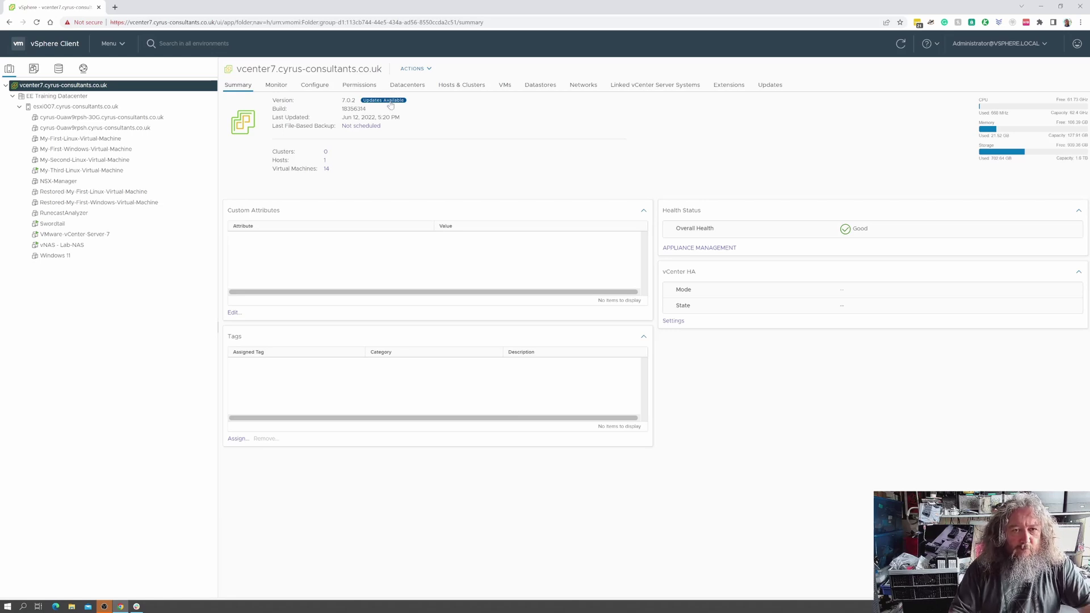
# Open the available vCenter updates and sort by Build descending so 7.0.3.00600 comes first.
pyautogui.click(390, 101)
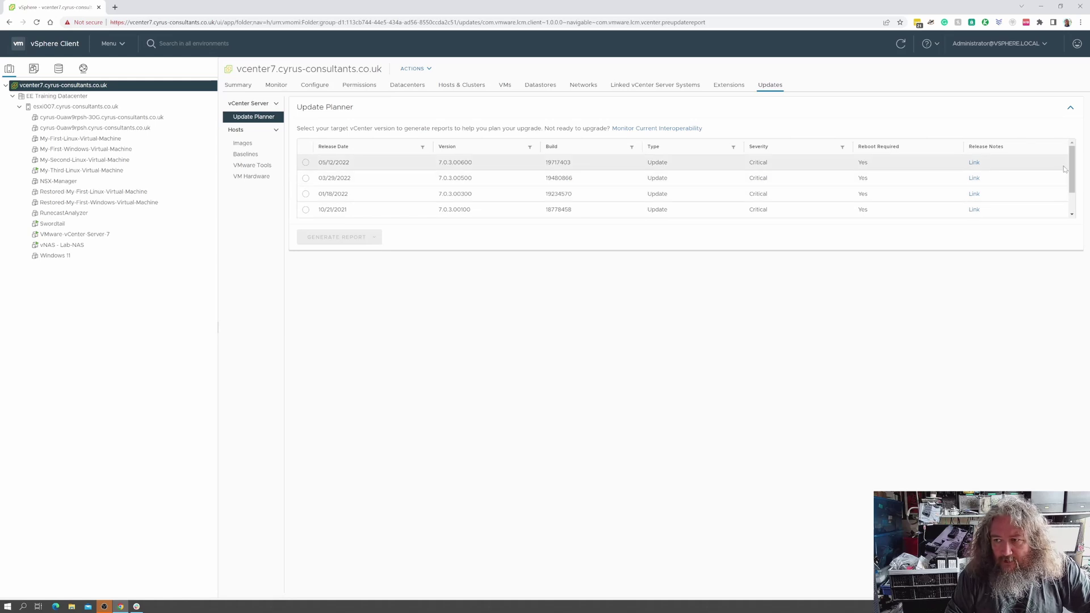
pyautogui.moveTo(1071, 174)
pyautogui.mouseDown()
pyautogui.moveTo(1071, 196)
pyautogui.moveTo(1070, 167)
pyautogui.mouseUp()
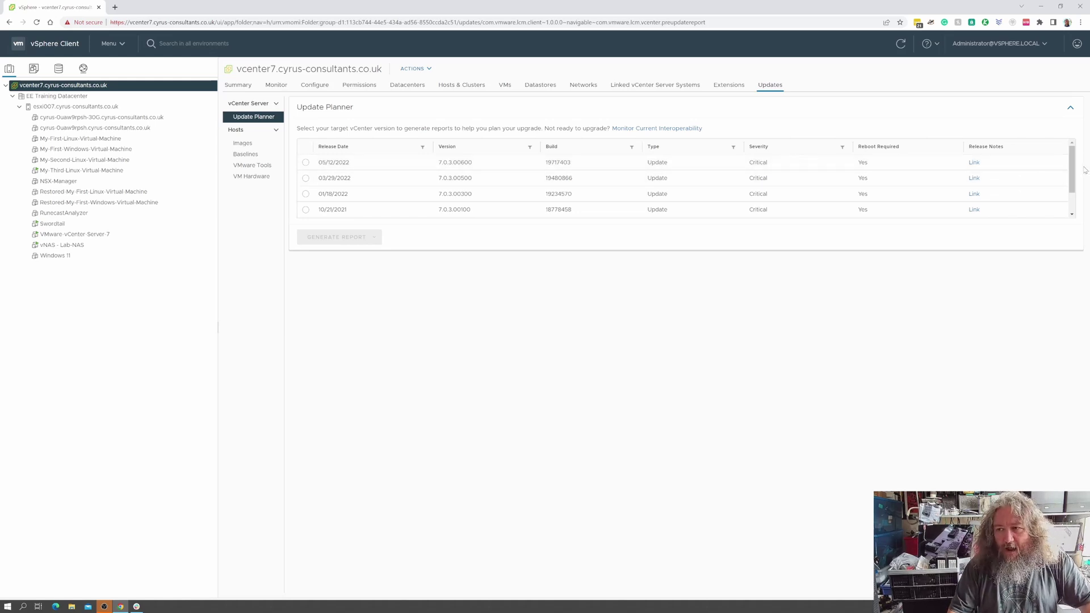
pyautogui.moveTo(1072, 183)
pyautogui.mouseDown()
pyautogui.moveTo(1072, 207)
pyautogui.moveTo(1068, 159)
pyautogui.moveTo(1070, 177)
pyautogui.mouseUp()
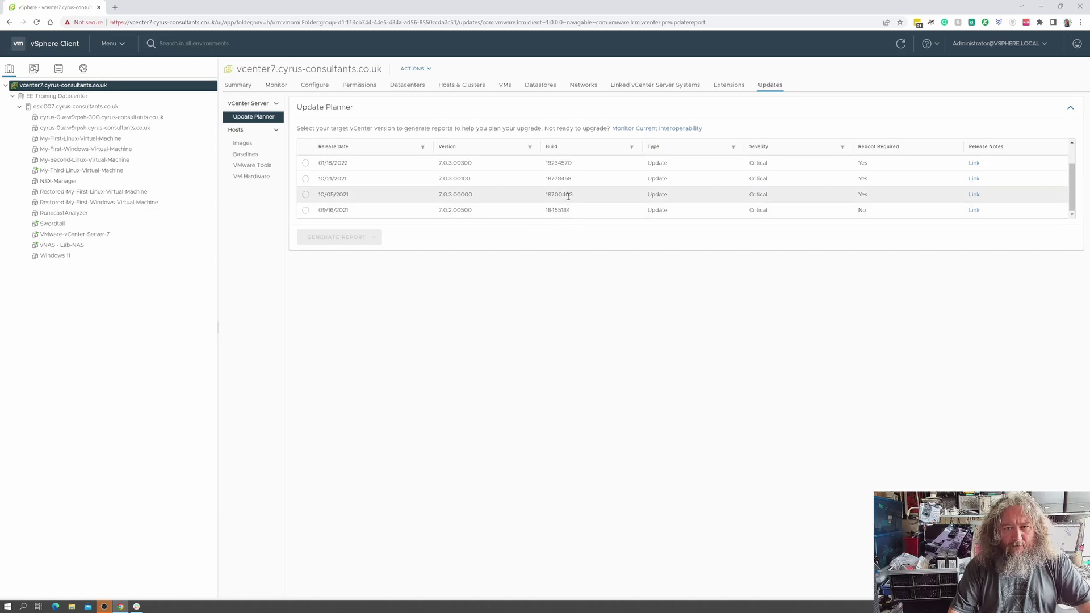
pyautogui.moveTo(1072, 173); pyautogui.dragTo(1073, 154)
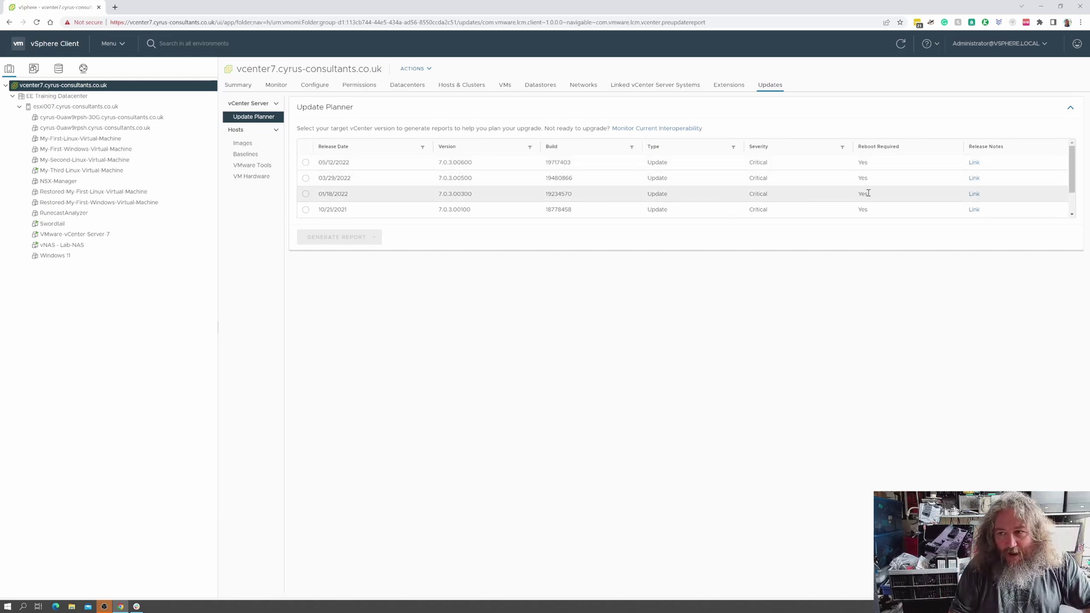
pyautogui.scroll(-2, 1066, 182)
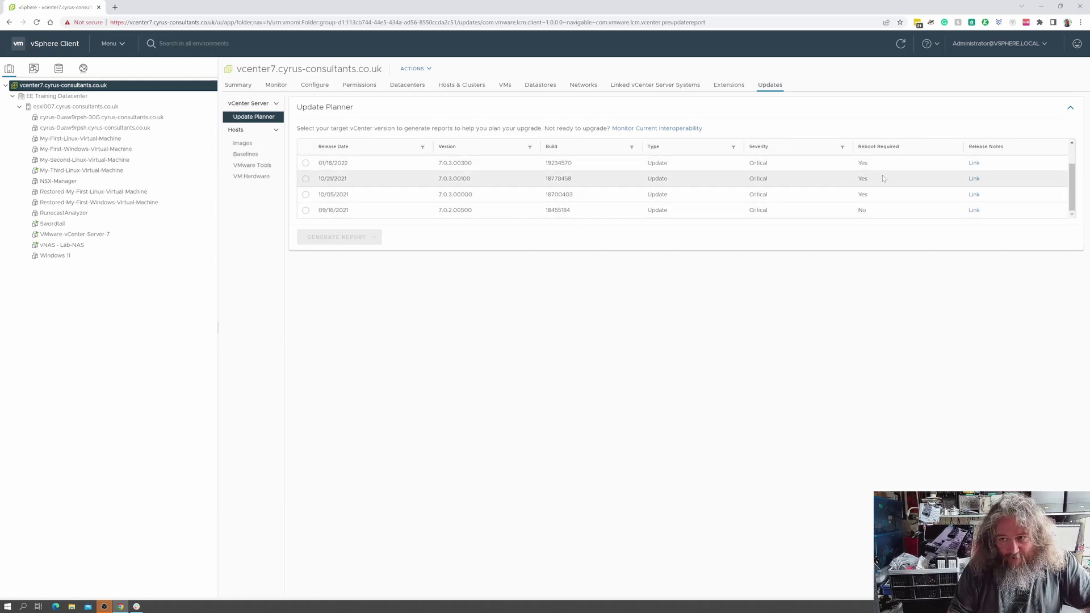
pyautogui.scroll(2, 1063, 196)
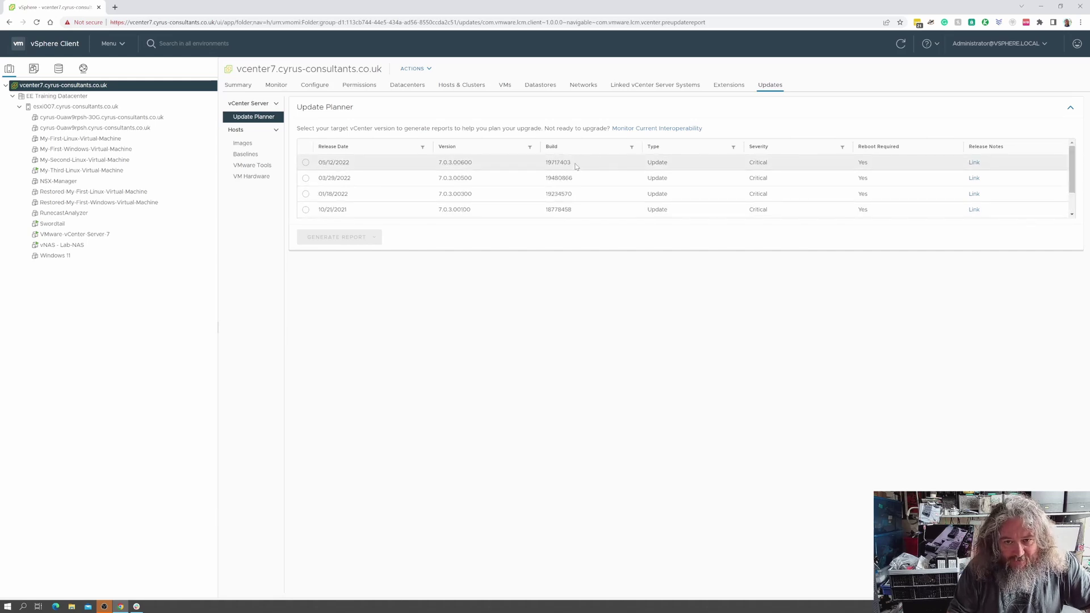
pyautogui.click(574, 149)
pyautogui.click(574, 149)
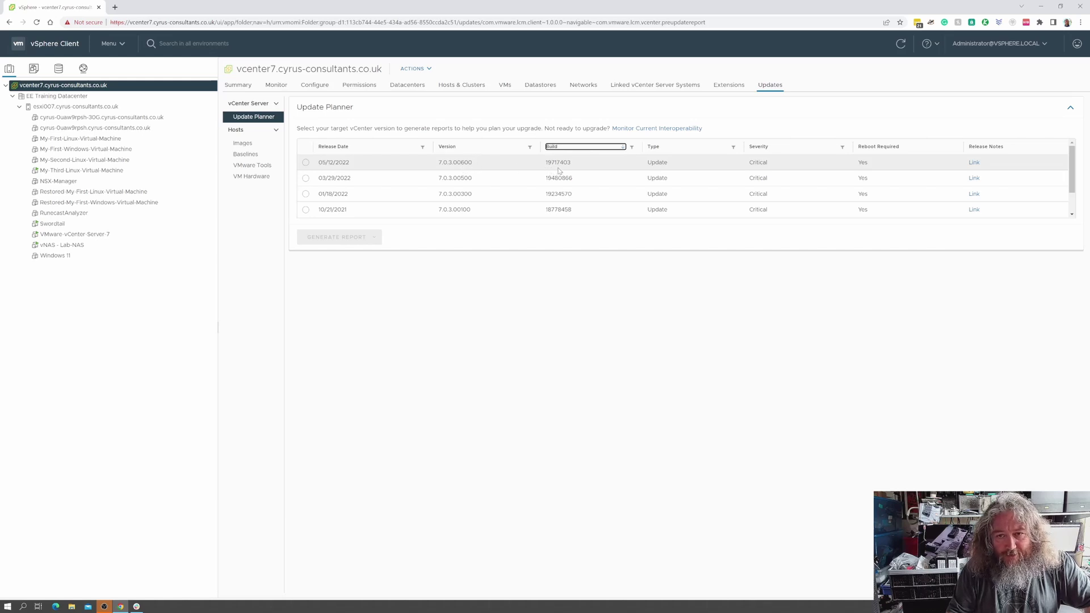
# Select 7.0.3.00600 and request an interoperability report, which fails without CEIP.
pyautogui.click(305, 162)
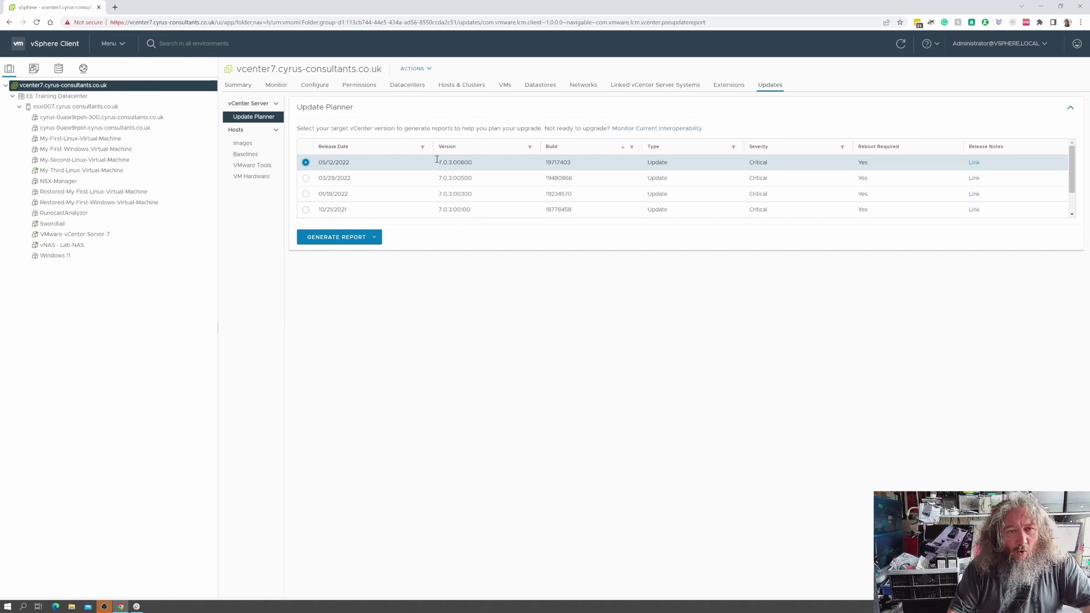
pyautogui.click(369, 239)
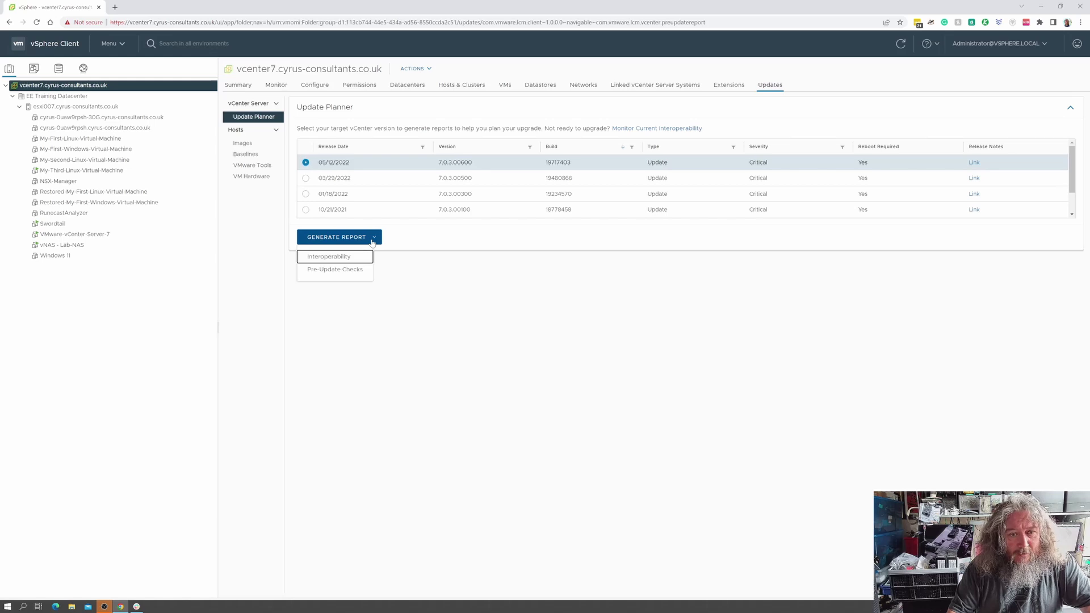
pyautogui.click(342, 260)
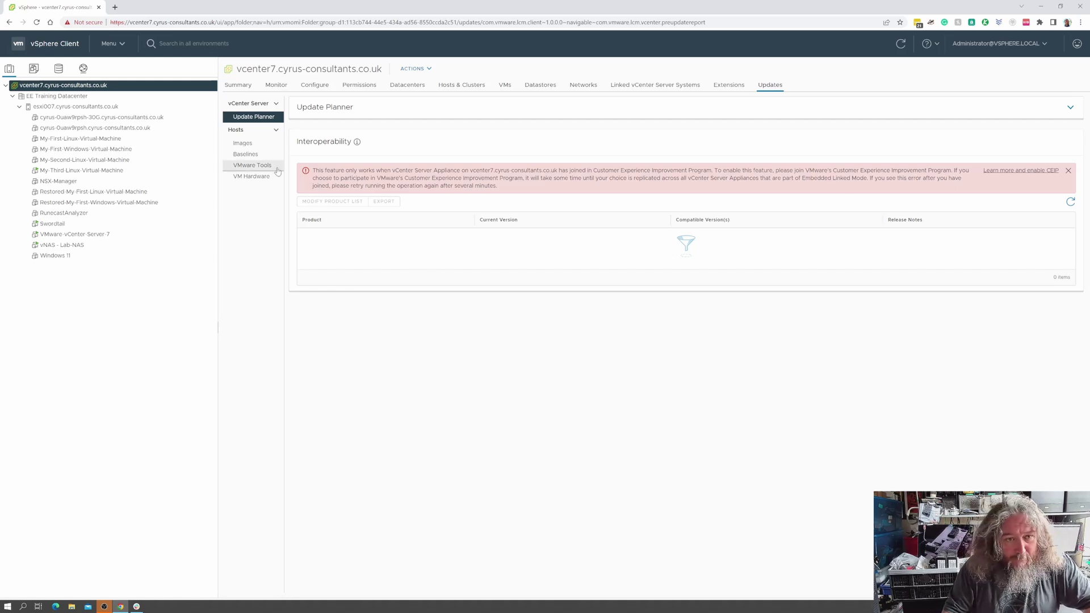
# Toggle the update sections and reload the page to clear the CEIP error.
pyautogui.click(258, 109)
pyautogui.click(258, 114)
pyautogui.click(258, 109)
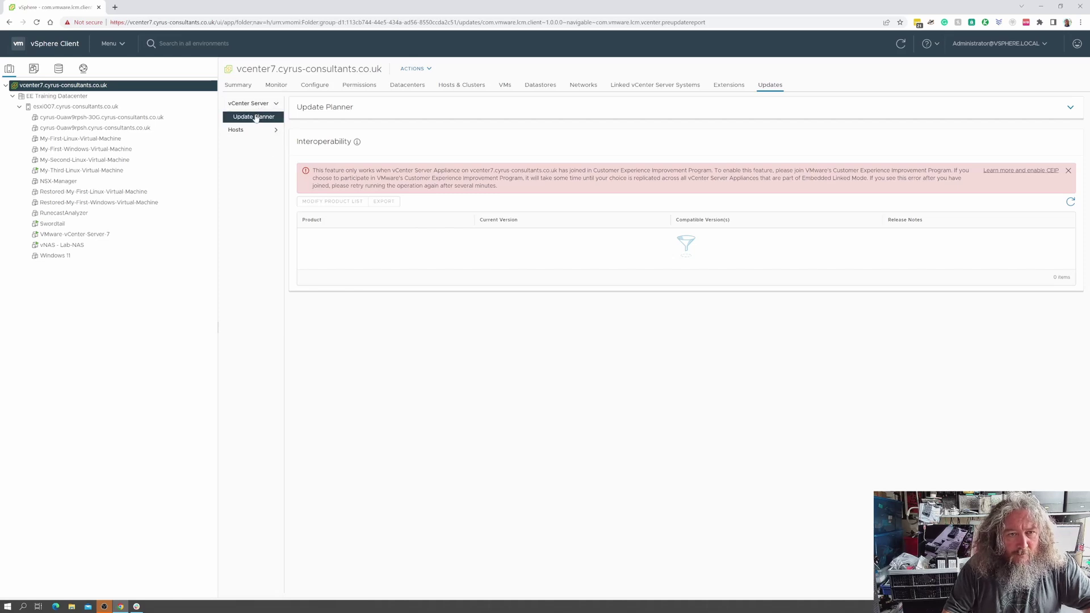
pyautogui.click(37, 22)
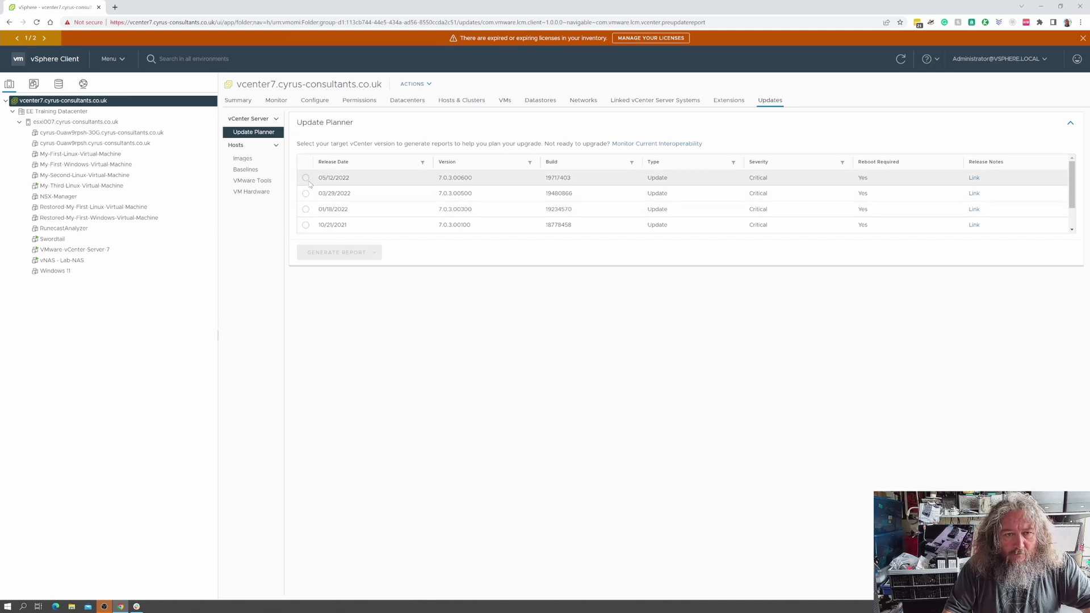
# Run pre-update checks for 7.0.3.00600, which find no issues, and view the 2/2 updates notice.
pyautogui.click(306, 178)
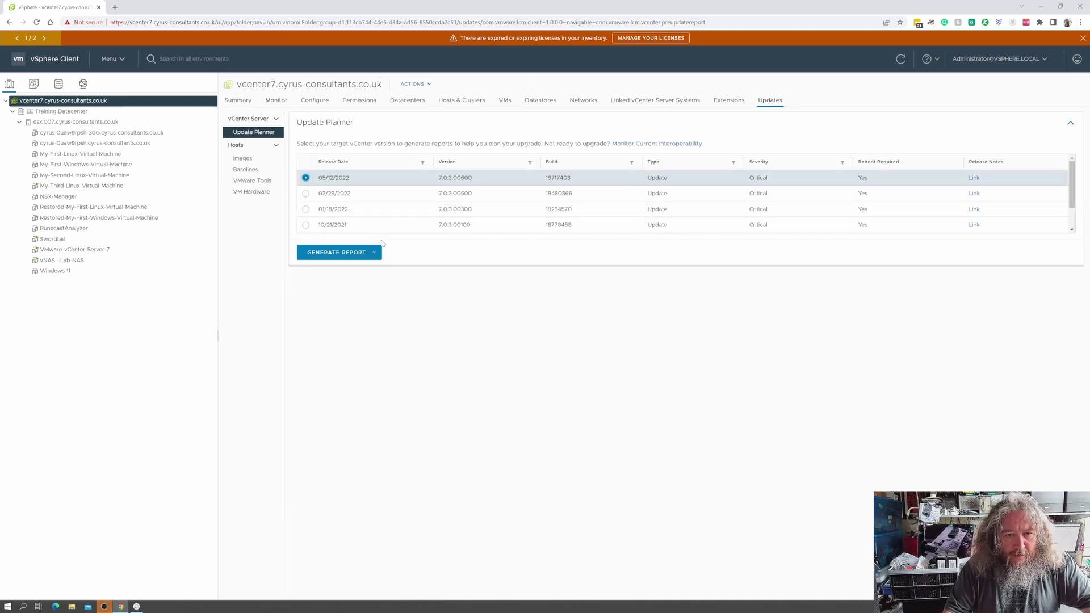
pyautogui.click(338, 252)
pyautogui.click(357, 286)
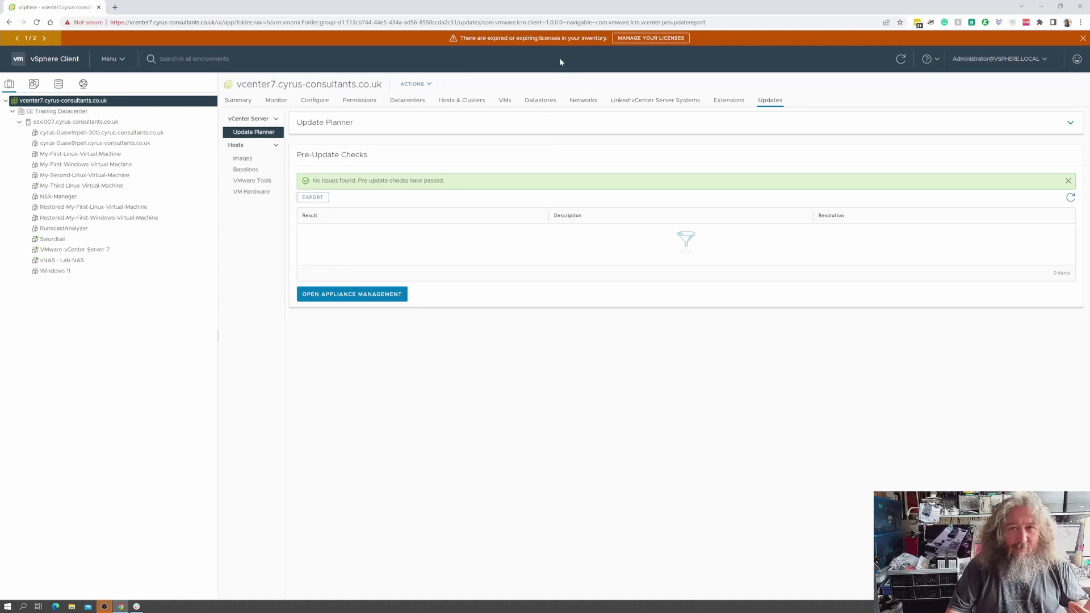
pyautogui.click(43, 38)
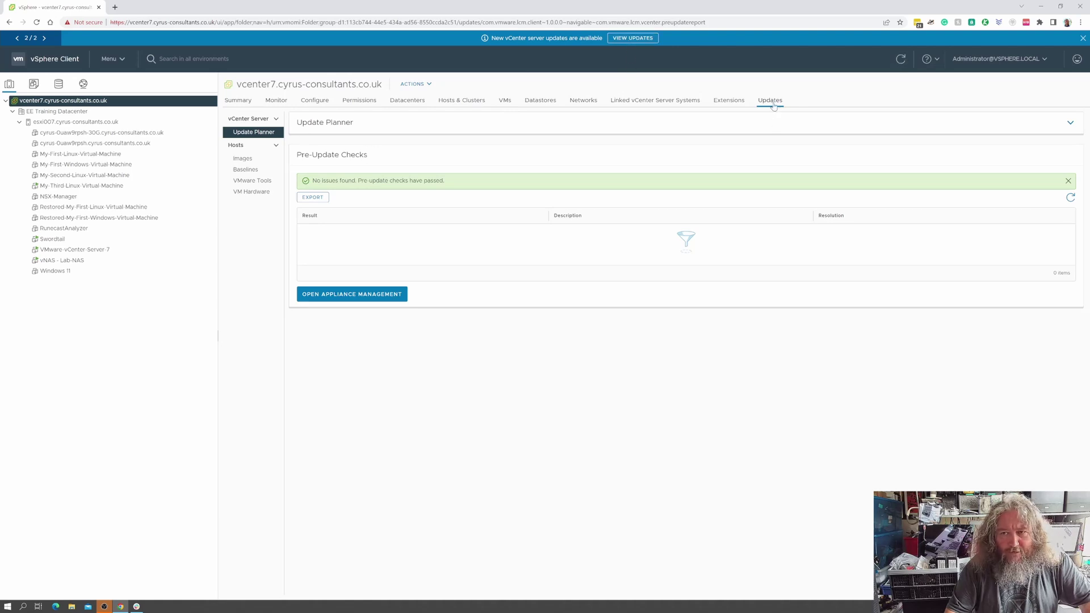
# Browse the inventory, then return to vcenter7's Update Planner via its version information.
pyautogui.click(114, 112)
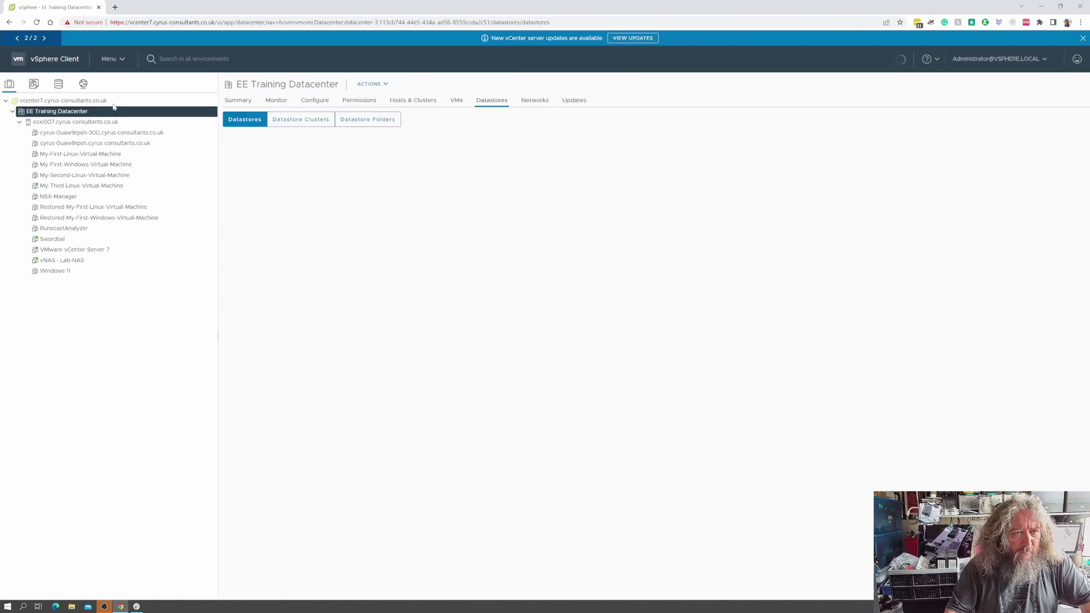
pyautogui.click(113, 103)
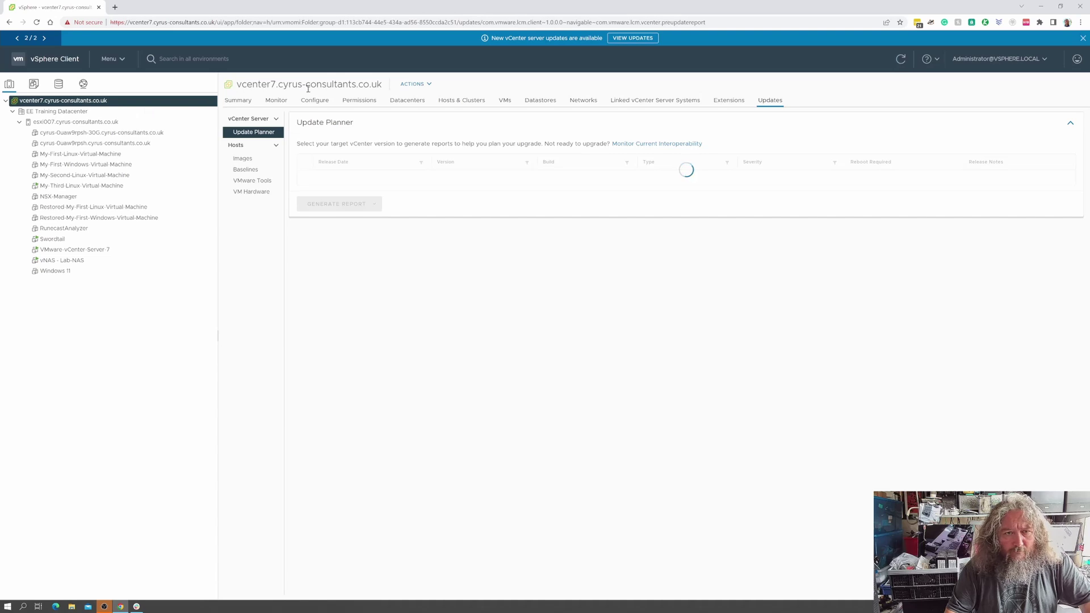
pyautogui.click(76, 121)
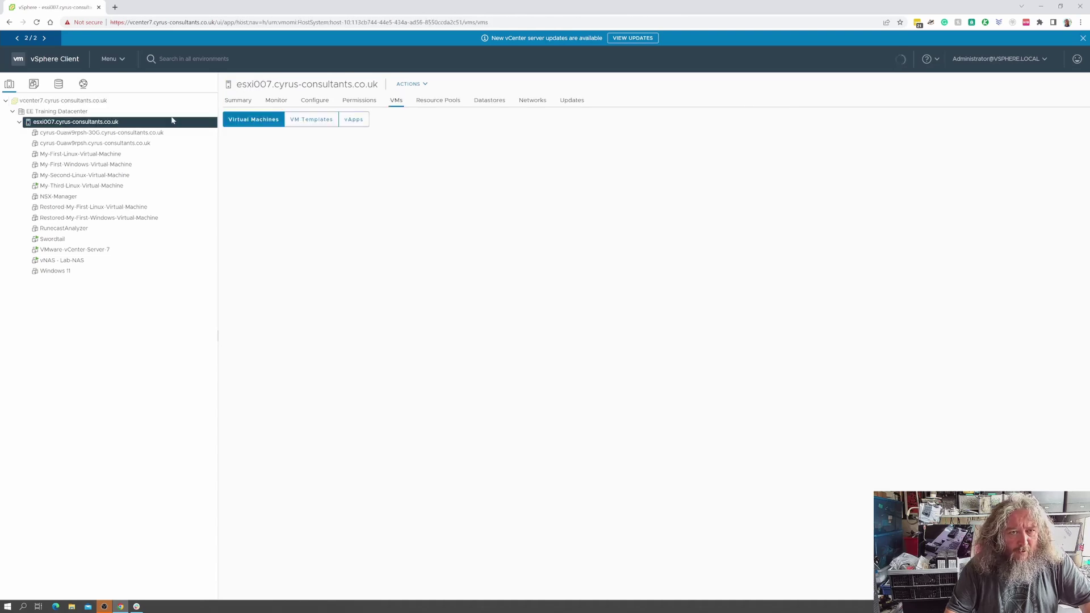
pyautogui.click(630, 39)
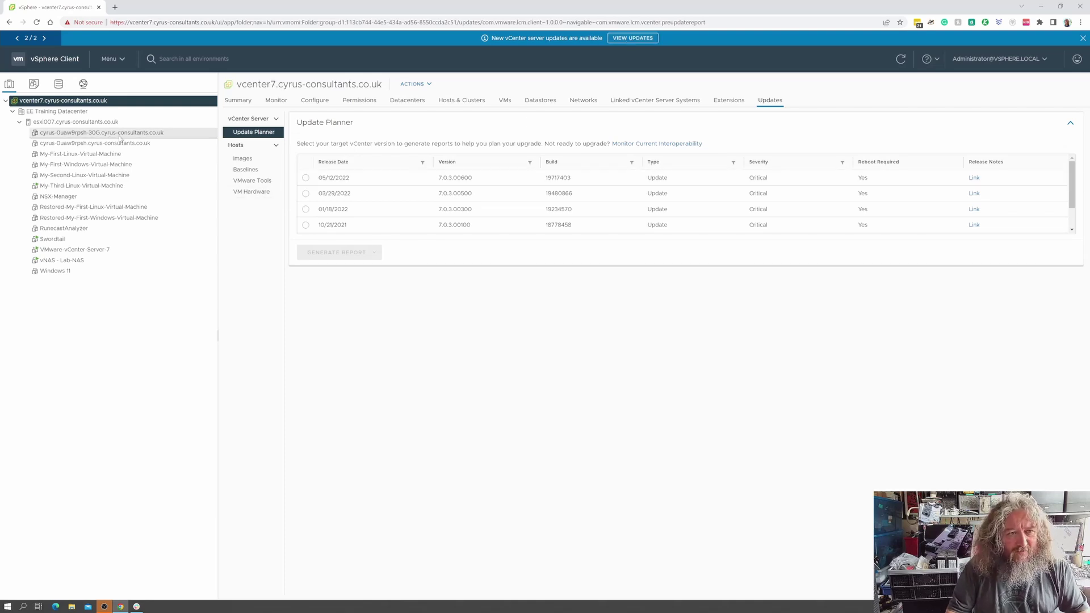
pyautogui.click(238, 100)
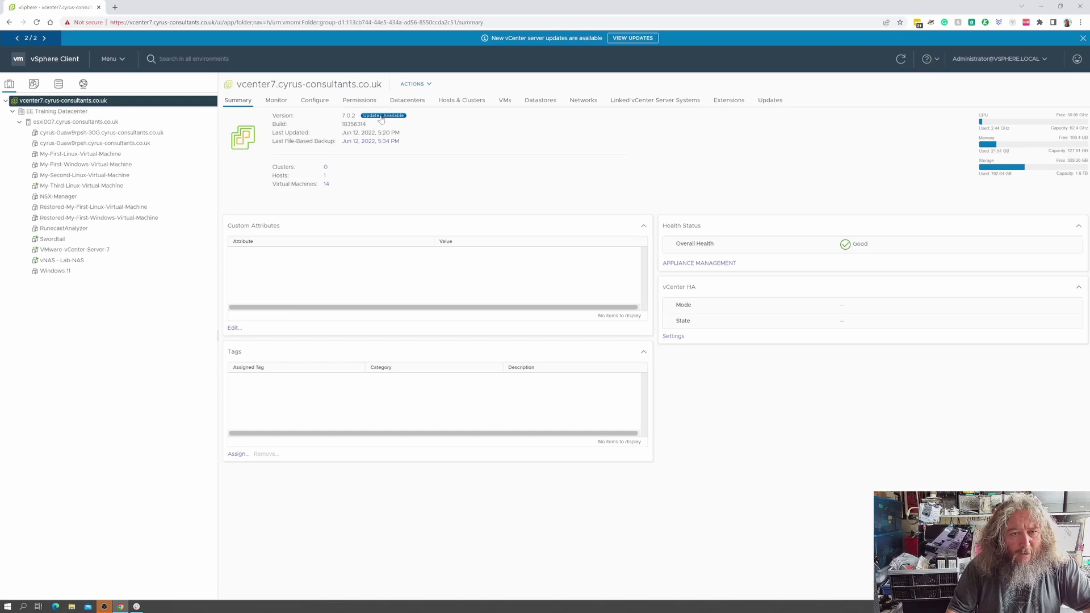
pyautogui.click(382, 117)
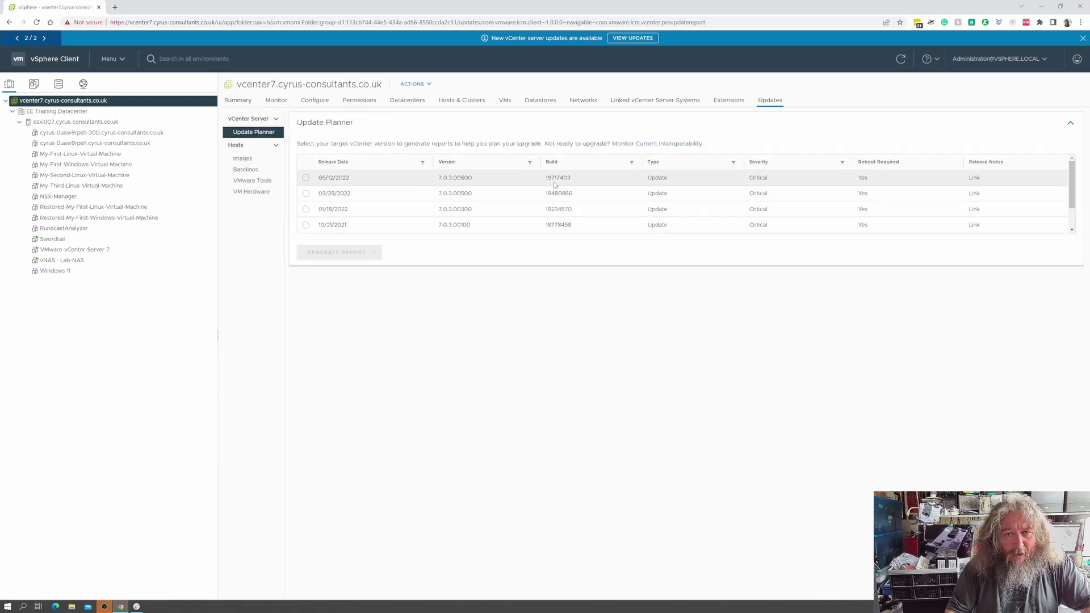
# Request an interoperability report for 7.0.3.00600, then view the vcenter7 Summary still at 7.0.2.
pyautogui.click(305, 177)
pyautogui.click(368, 260)
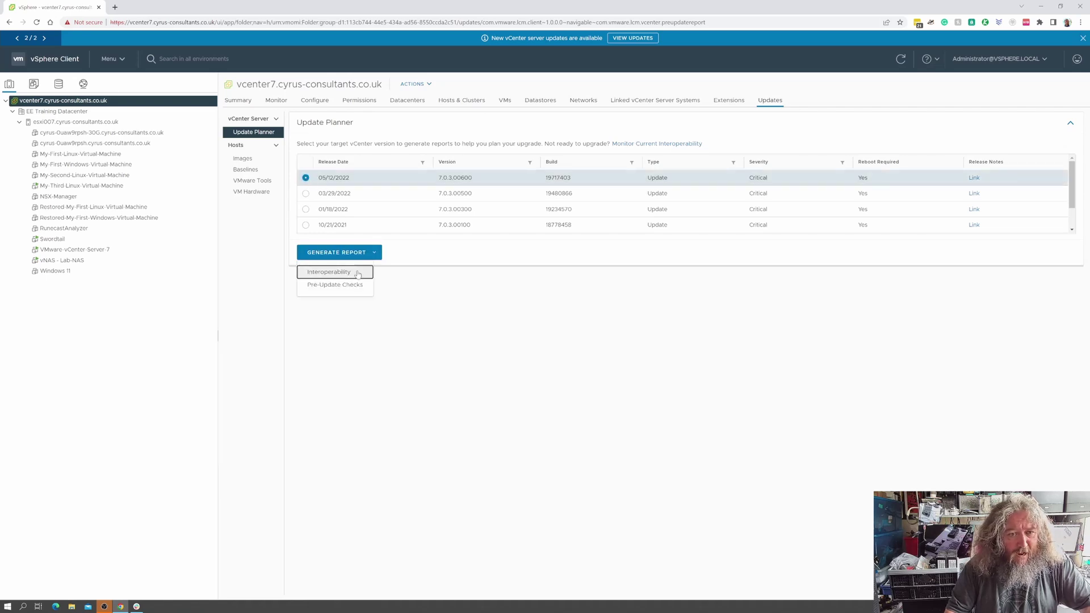
pyautogui.click(318, 286)
pyautogui.click(557, 131)
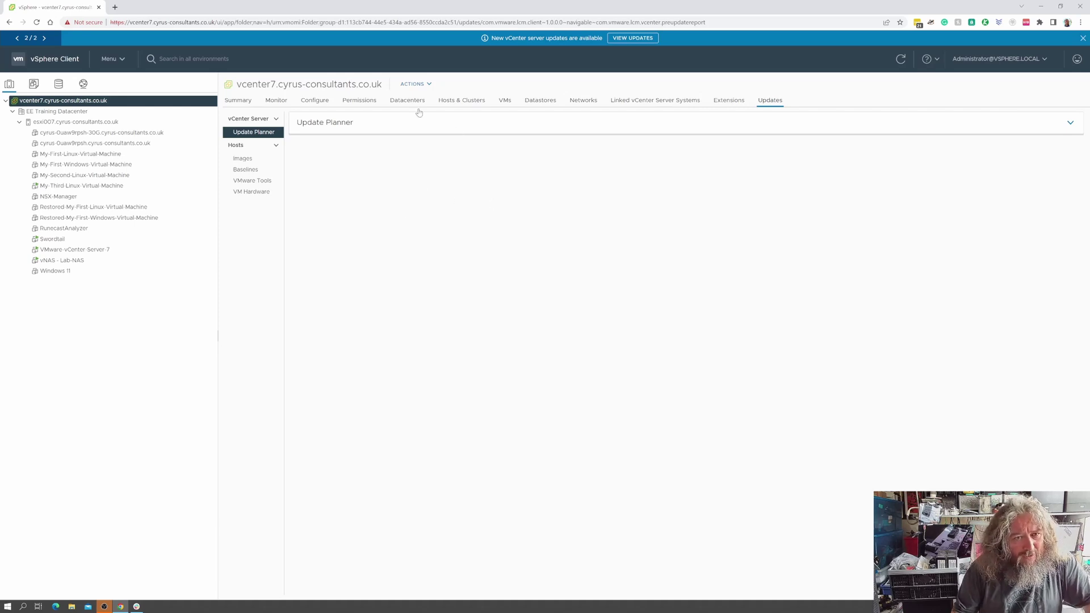
pyautogui.click(239, 101)
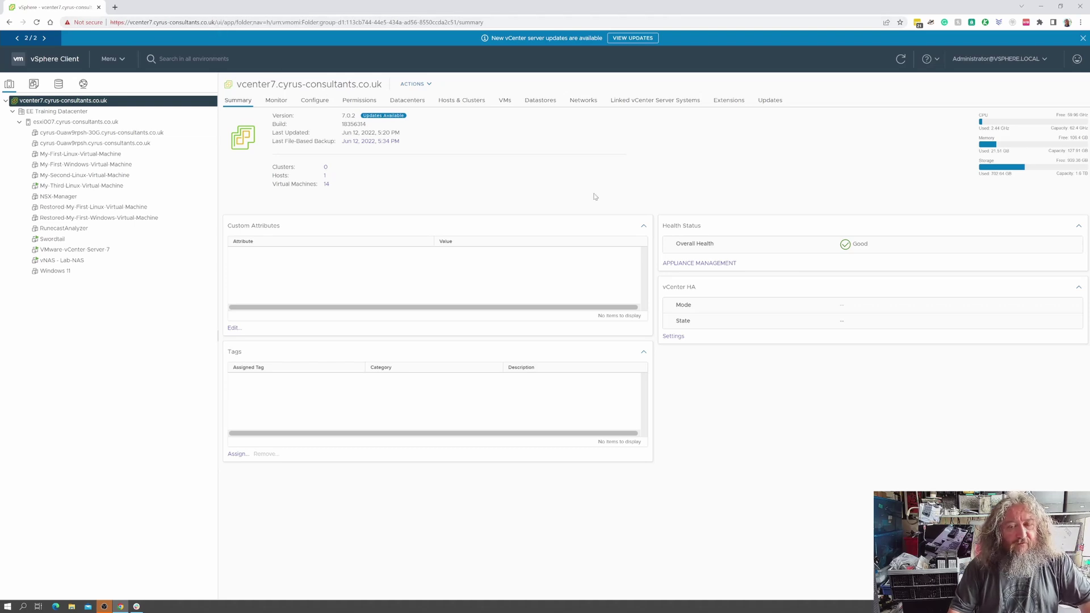
# Open vCenter appliance management in a new tab and go to its Backup page.
pyautogui.click(715, 263)
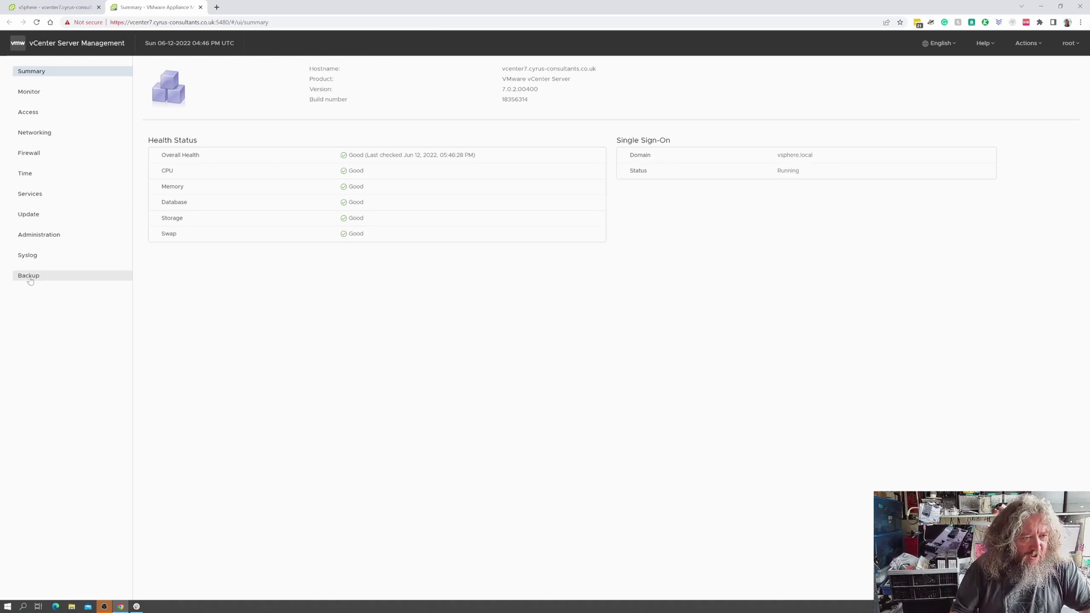
pyautogui.click(29, 276)
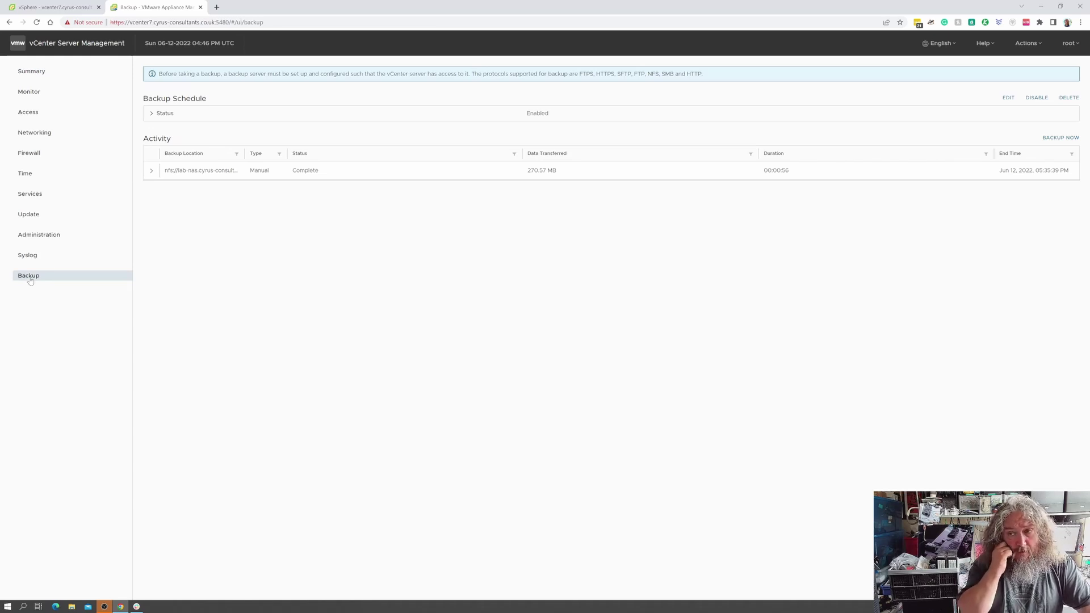
# Review the earlier manual backup's details and the daily 03:40 AM Etc/UTC schedule, leaving it unchanged.
pyautogui.click(151, 172)
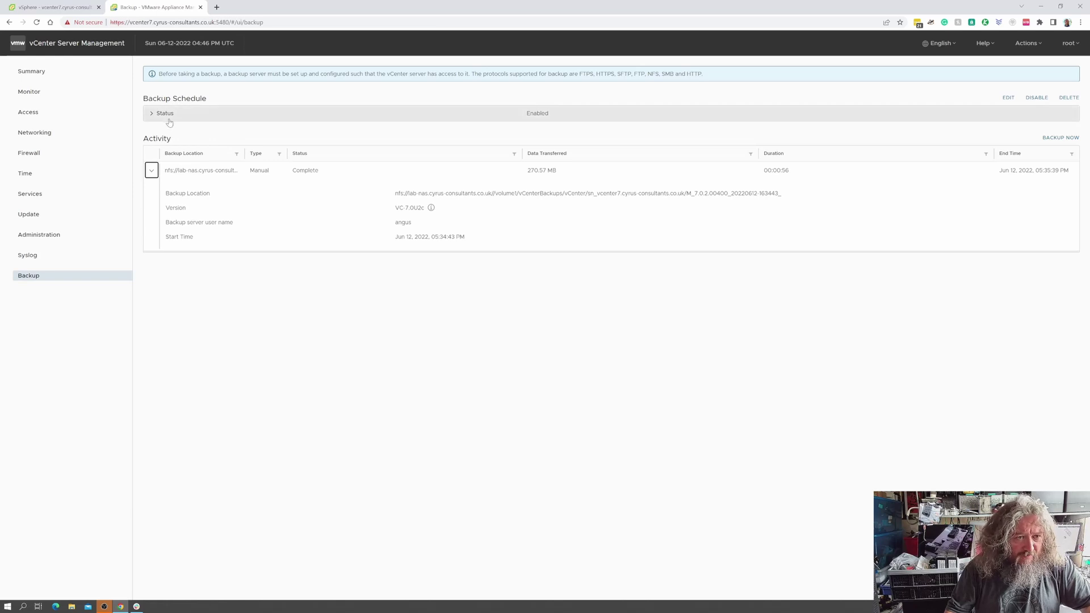
pyautogui.click(1009, 98)
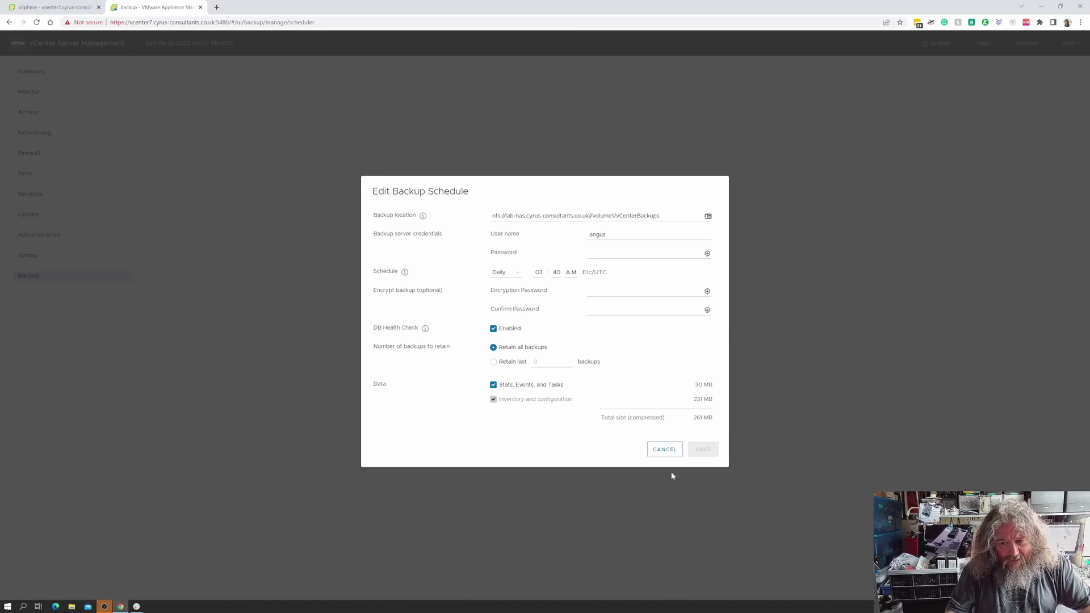
pyautogui.click(666, 450)
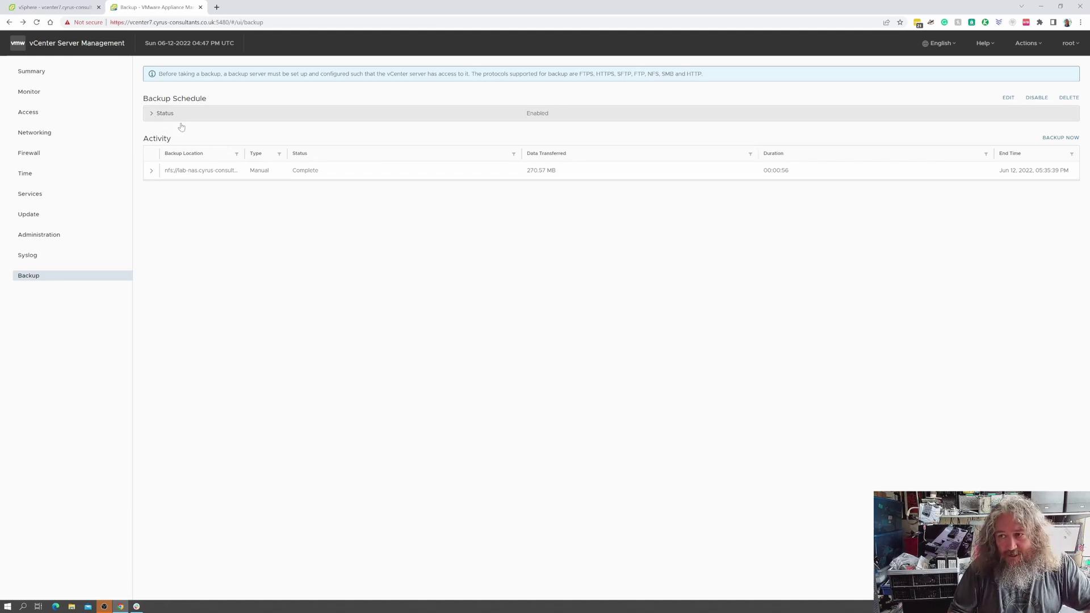
# Start a manual backup to the scheduled NFS location and user name, entering the backup password.
pyautogui.click(1053, 138)
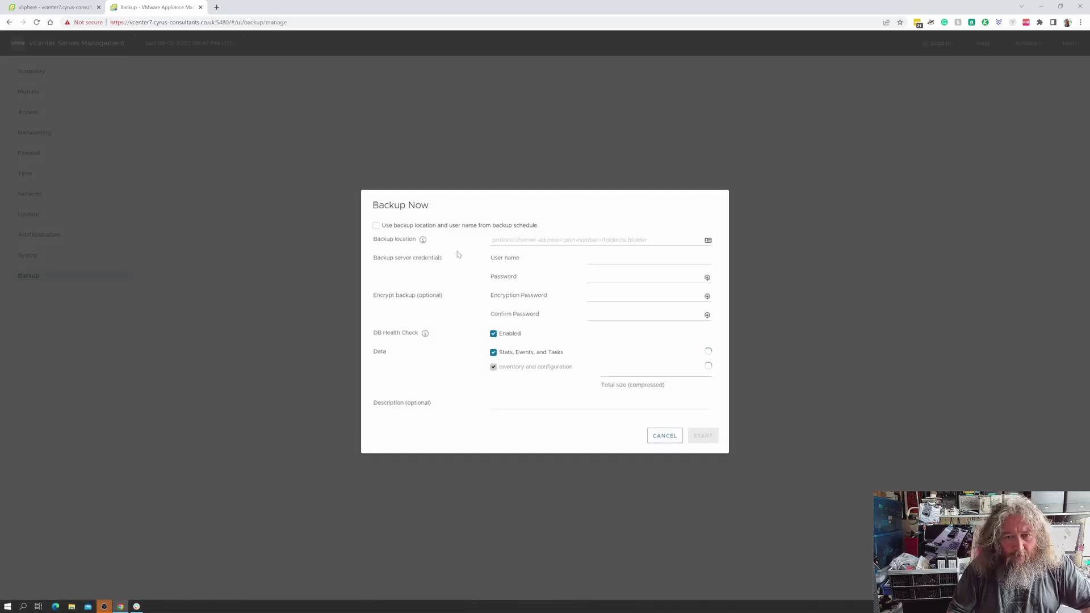
pyautogui.click(377, 225)
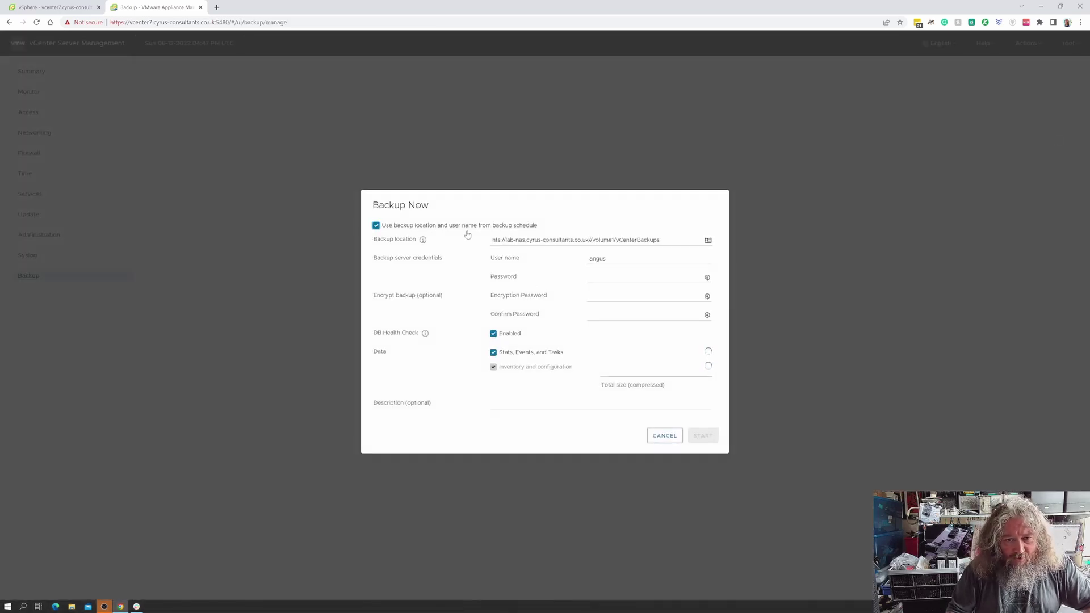
pyautogui.click(606, 278)
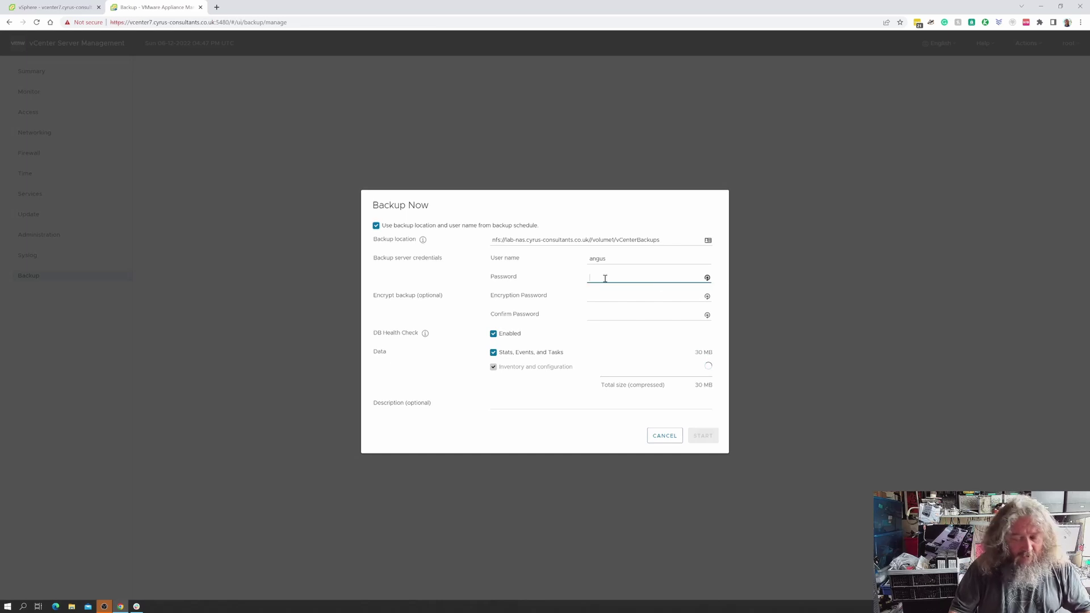
pyautogui.write('•••••')
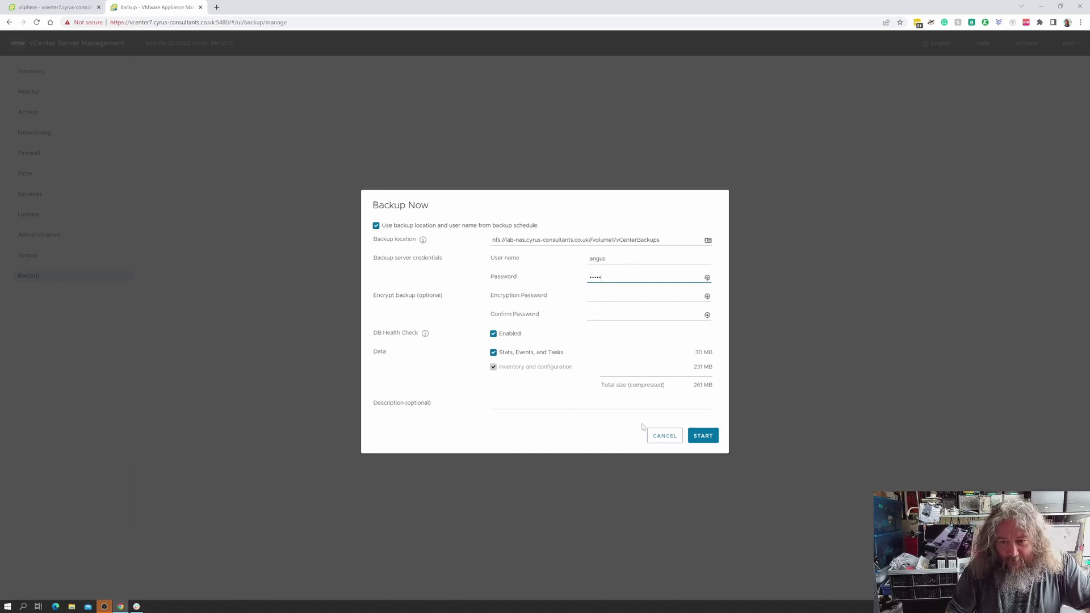
pyautogui.click(703, 435)
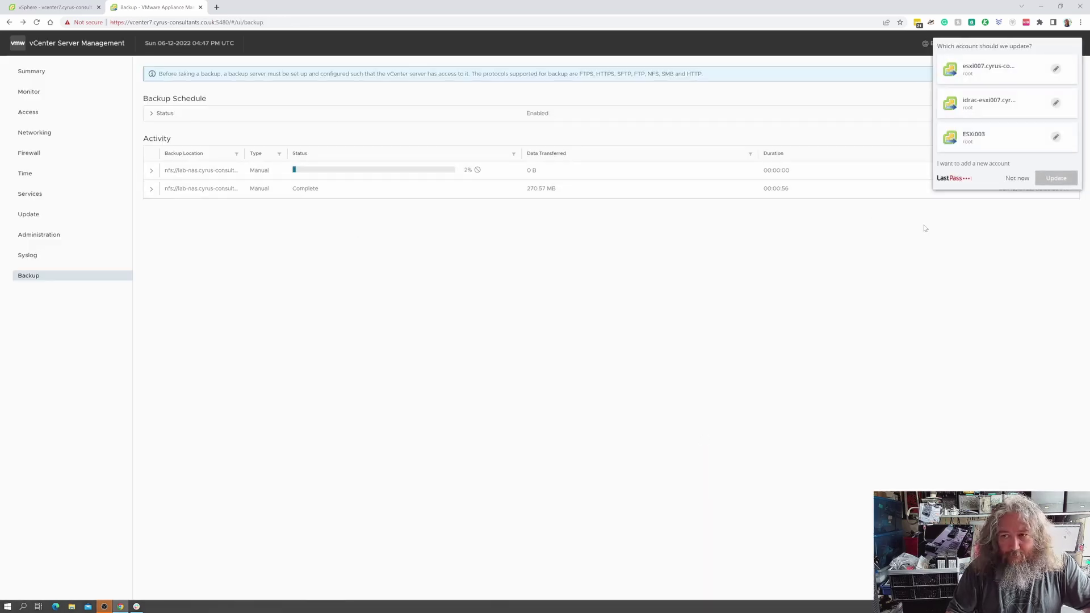
# Dismiss the password-save prompt, watch the backup reach 95%, then return to vSphere Client.
pyautogui.click(1017, 178)
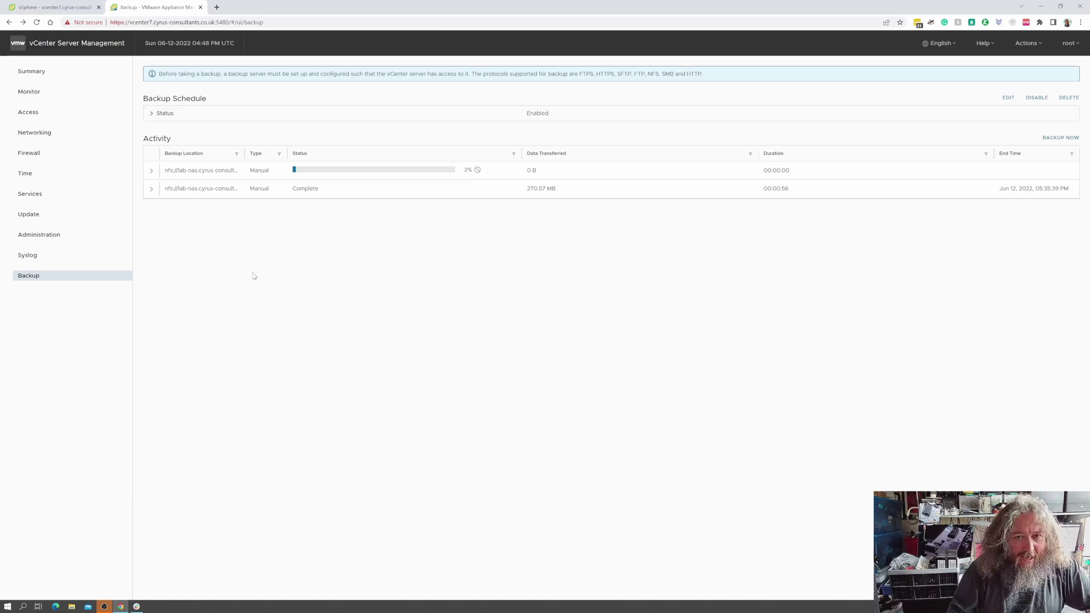
pyautogui.click(151, 170)
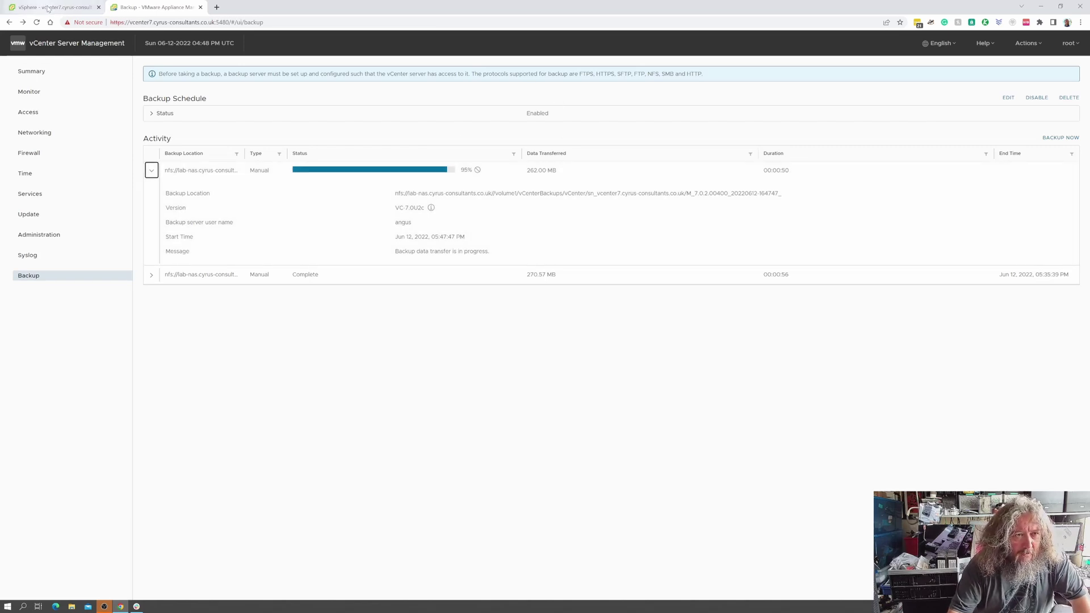
pyautogui.click(48, 8)
# Start a snapshot of the VMware-vCenter-Server-7 VM with its memory excluded.
pyautogui.click(98, 249)
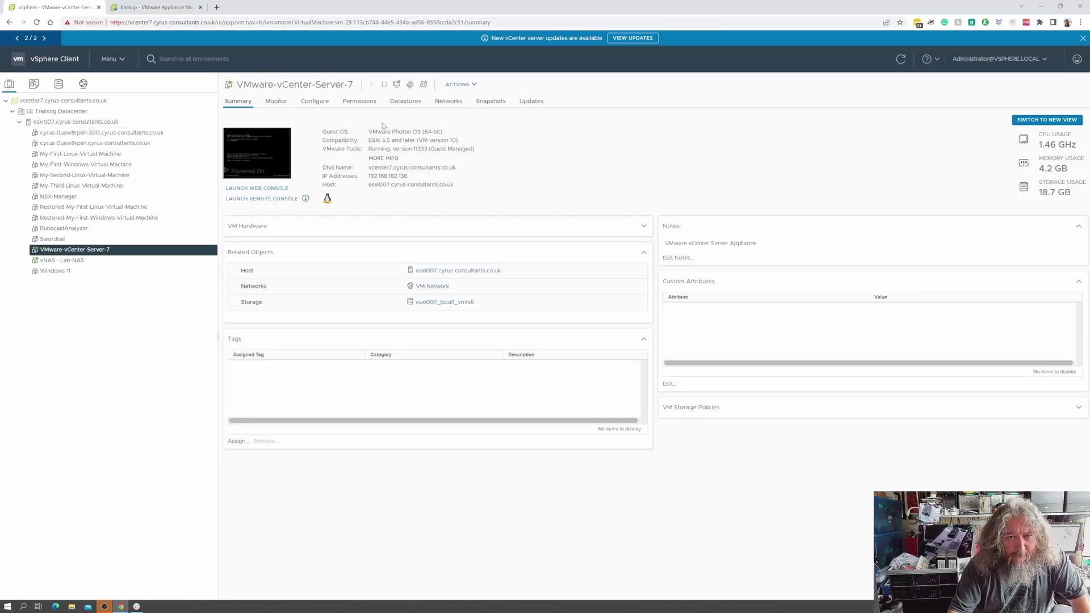
pyautogui.rightClick(156, 254)
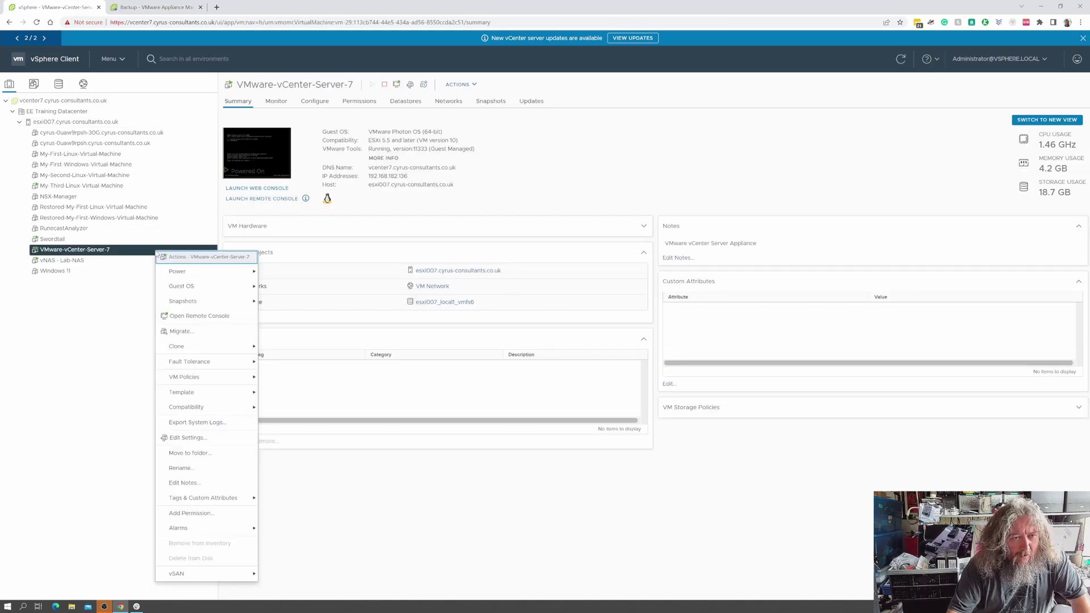
pyautogui.moveTo(222, 301)
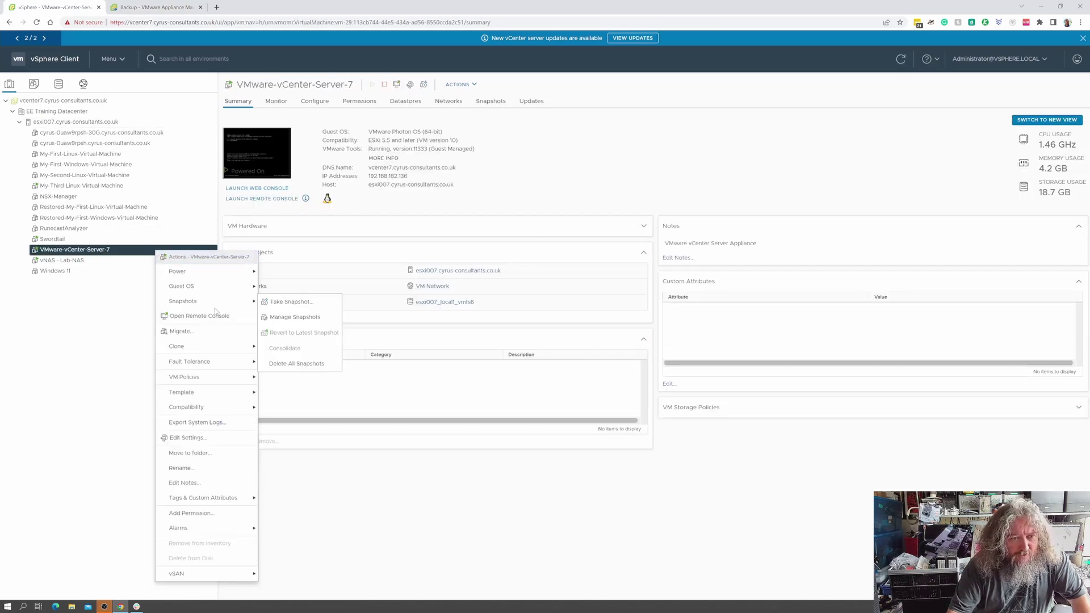
pyautogui.click(274, 303)
pyautogui.click(452, 350)
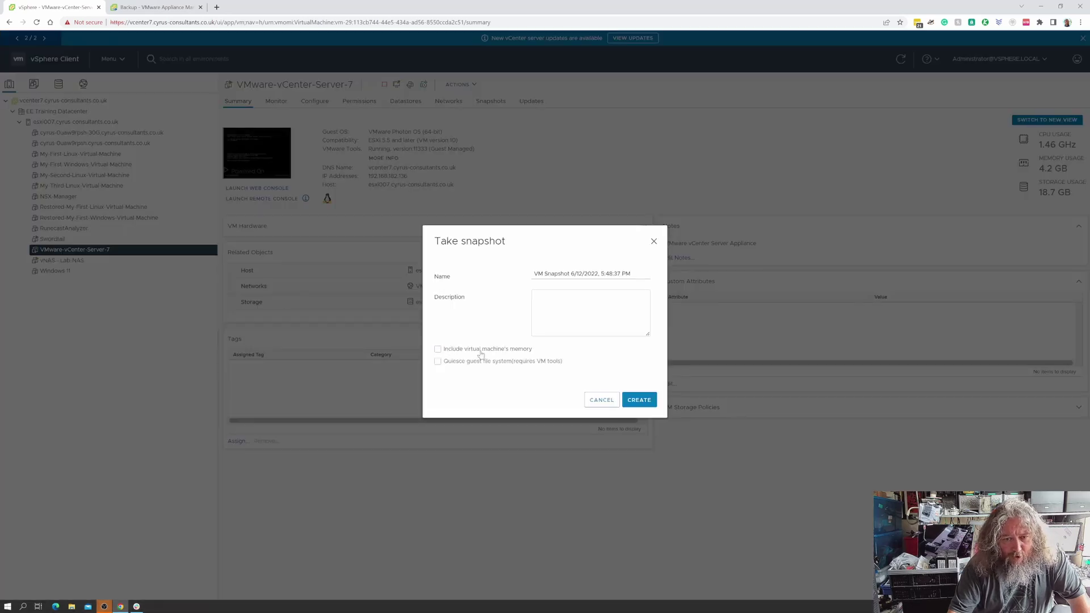
# Name and describe the snapshot 'Before Upgrade to 7.0.2d' and create it.
pyautogui.moveTo(632, 273); pyautogui.dragTo(488, 276)
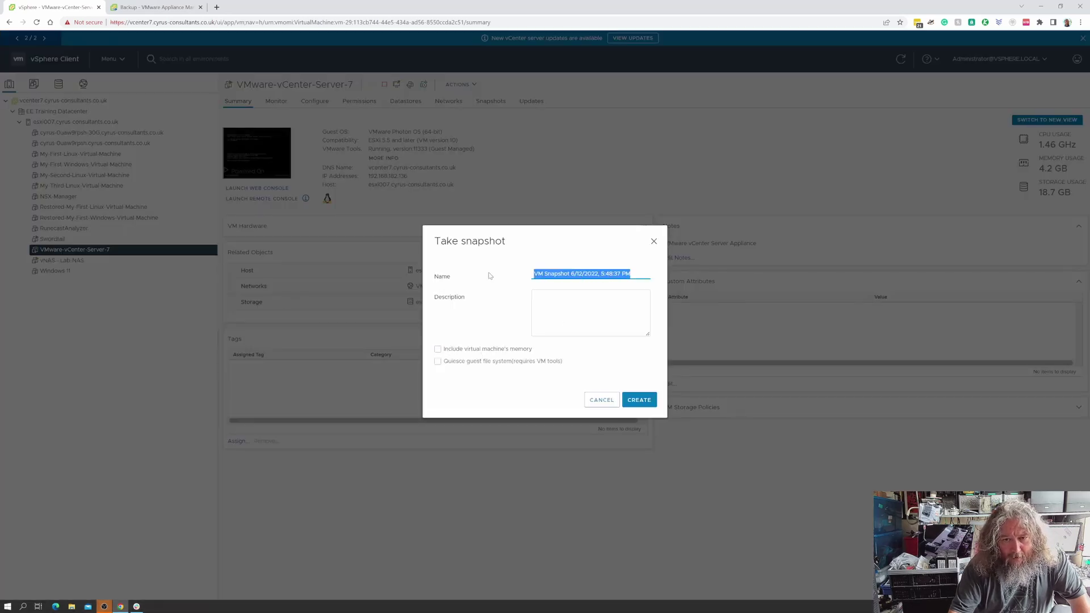
pyautogui.write('Before')
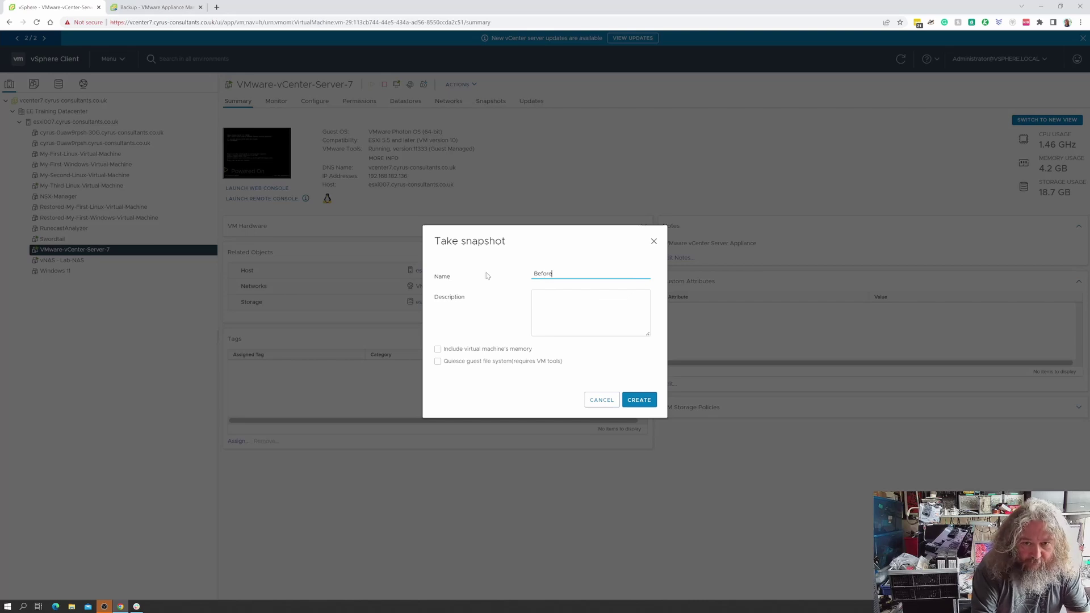
pyautogui.write(' Upgrade to 7.0')
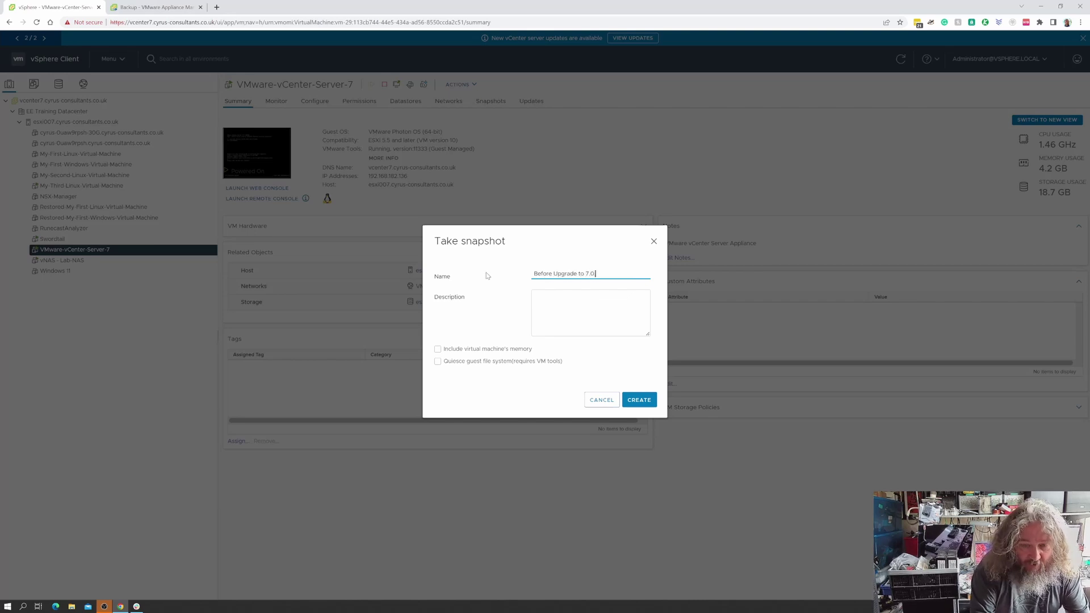
pyautogui.write('.2d')
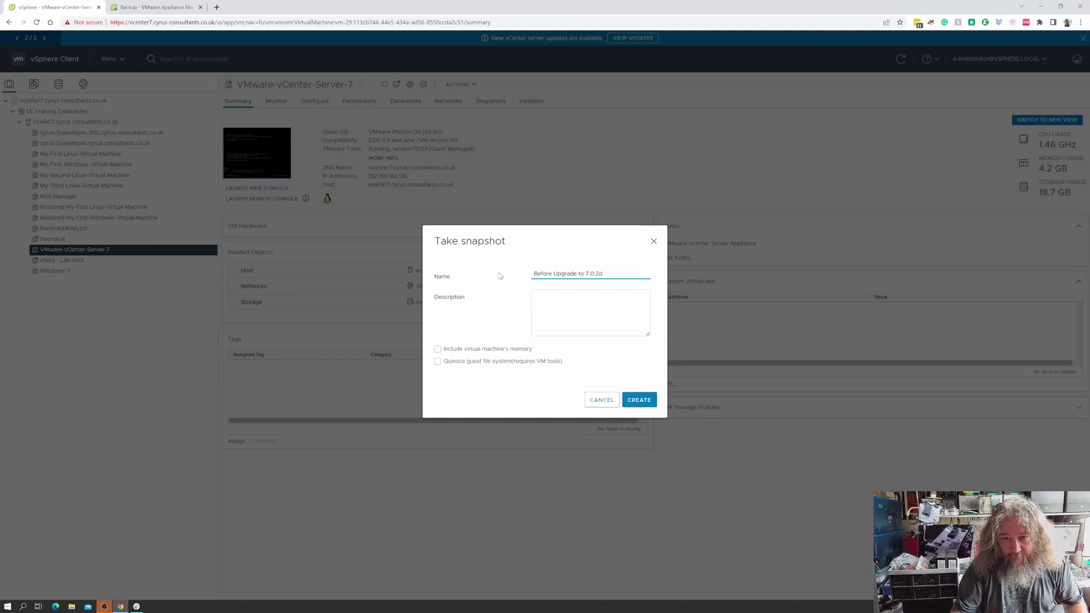
pyautogui.moveTo(598, 274); pyautogui.dragTo(528, 275)
pyautogui.hotkey('ctrl', 'c')
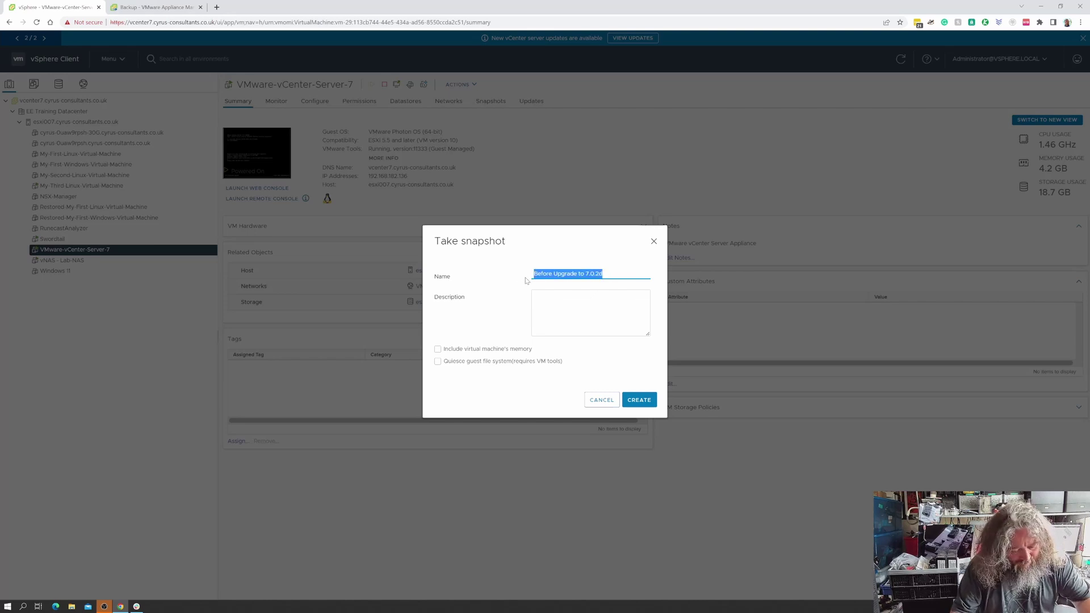
pyautogui.click(555, 299)
pyautogui.hotkey('ctrl', 'v')
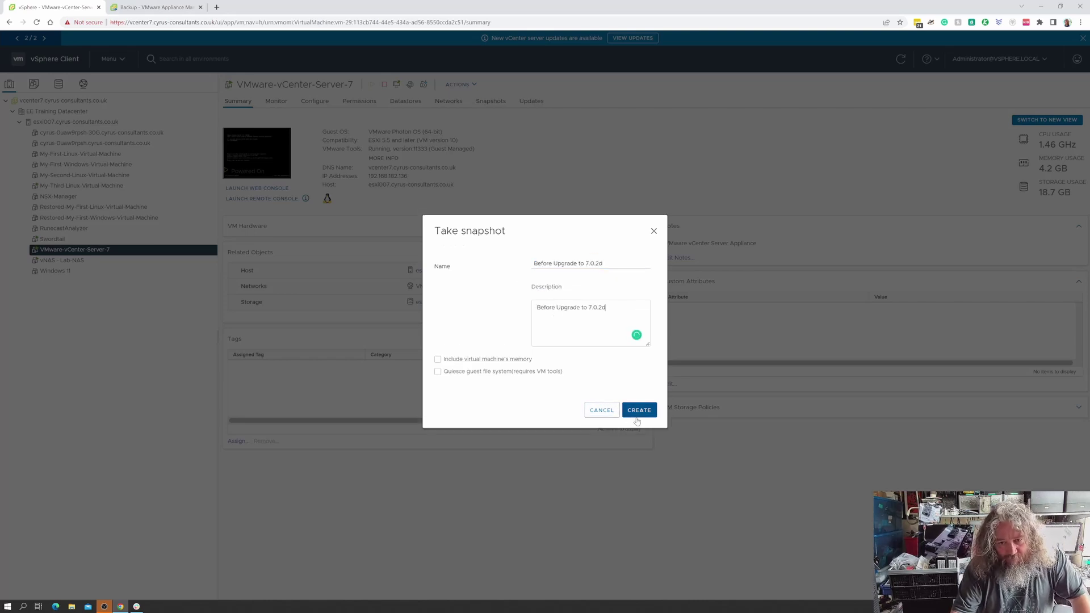
pyautogui.click(639, 411)
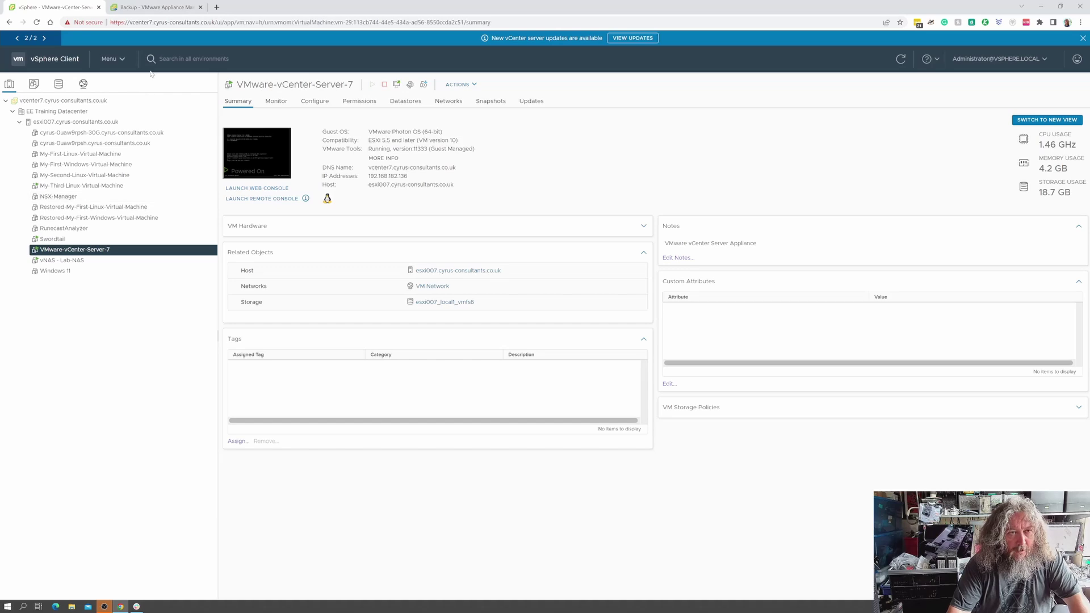
# Confirm the 'Before Upgrade to 7.0.2d' snapshot in Snapshots, then return to the appliance backup list.
pyautogui.click(169, 11)
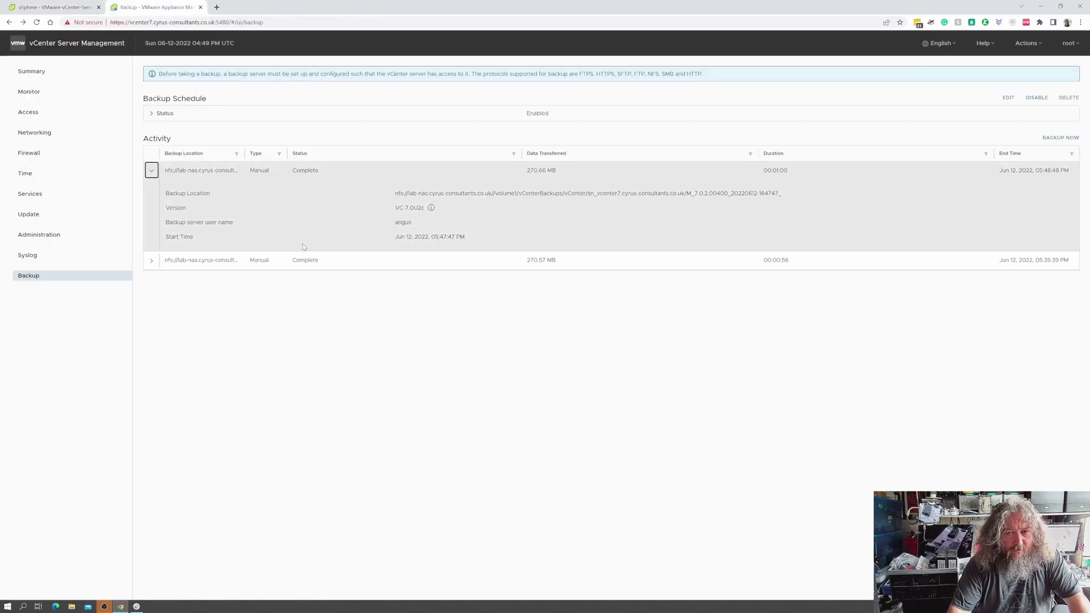
pyautogui.click(151, 170)
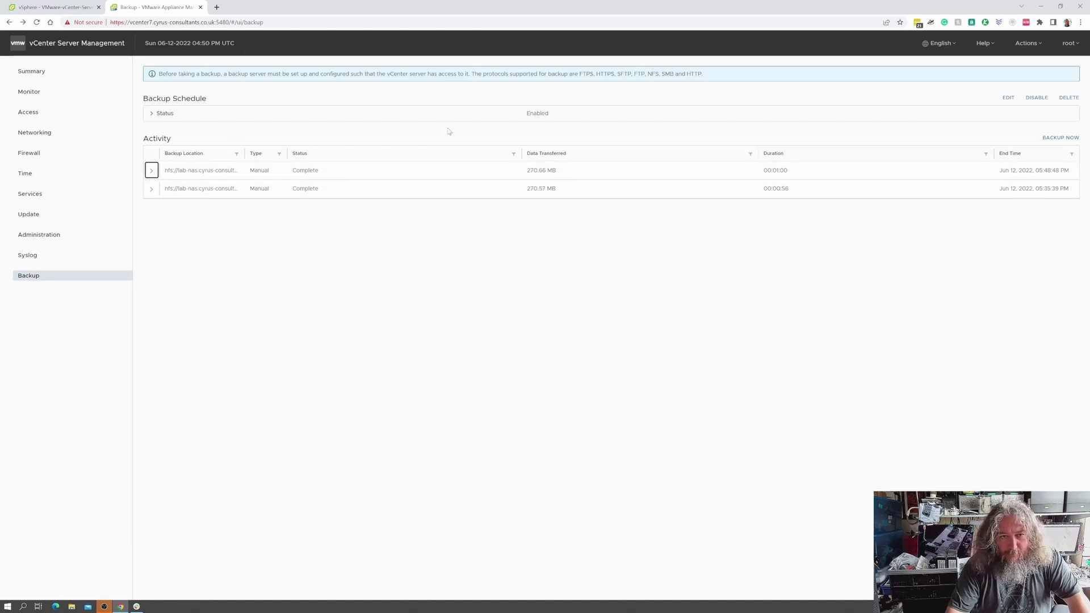
pyautogui.click(70, 10)
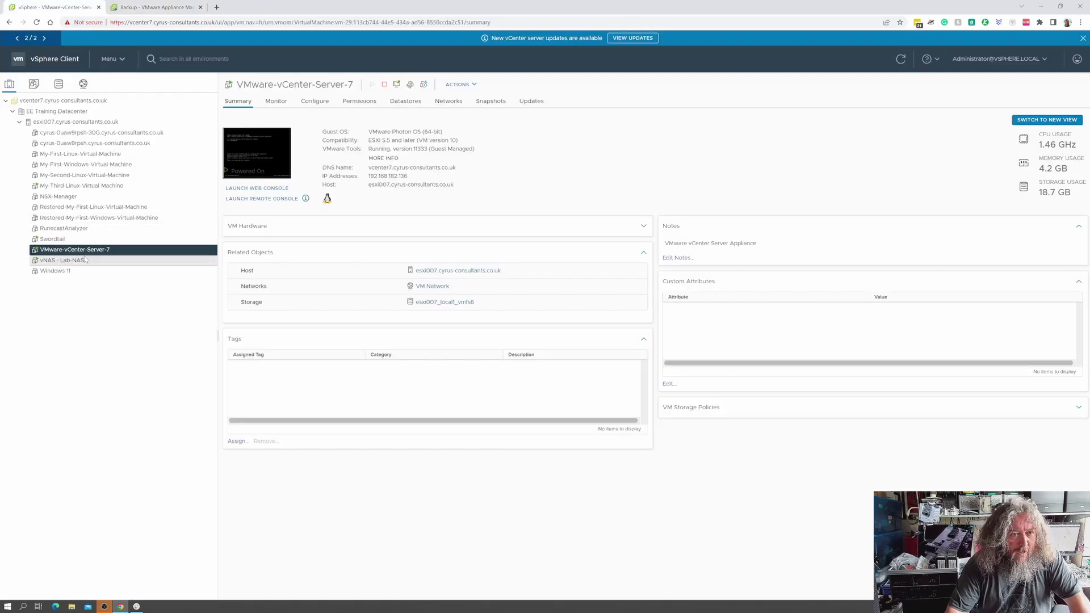
pyautogui.click(490, 102)
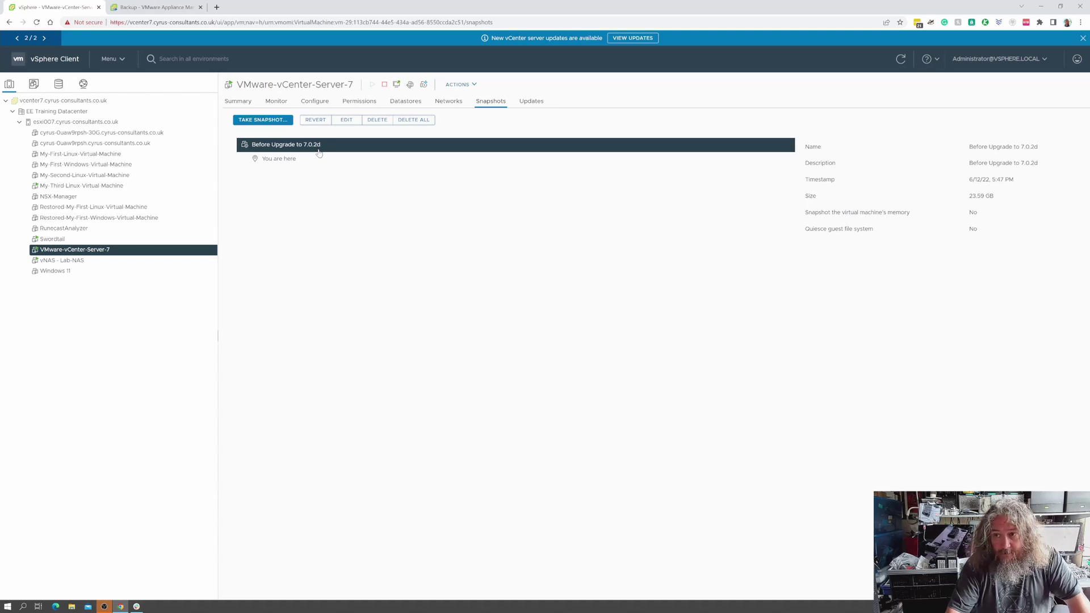
pyautogui.click(169, 12)
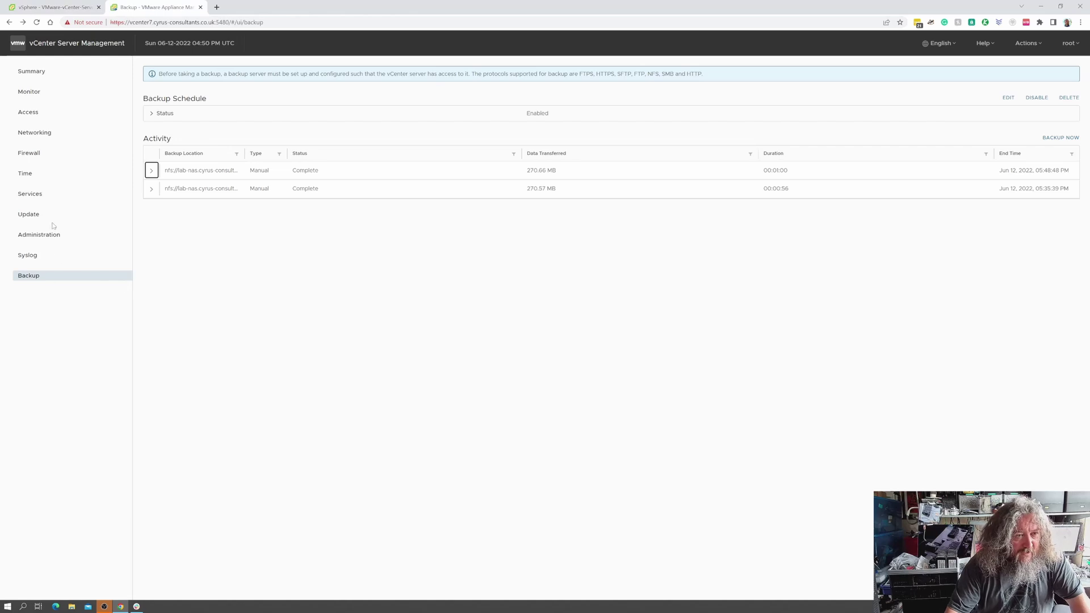
# Show the update list offering 7.0.2.00500 through 7.0.3.00600 for the 7.0.2.00400 appliance.
pyautogui.click(35, 219)
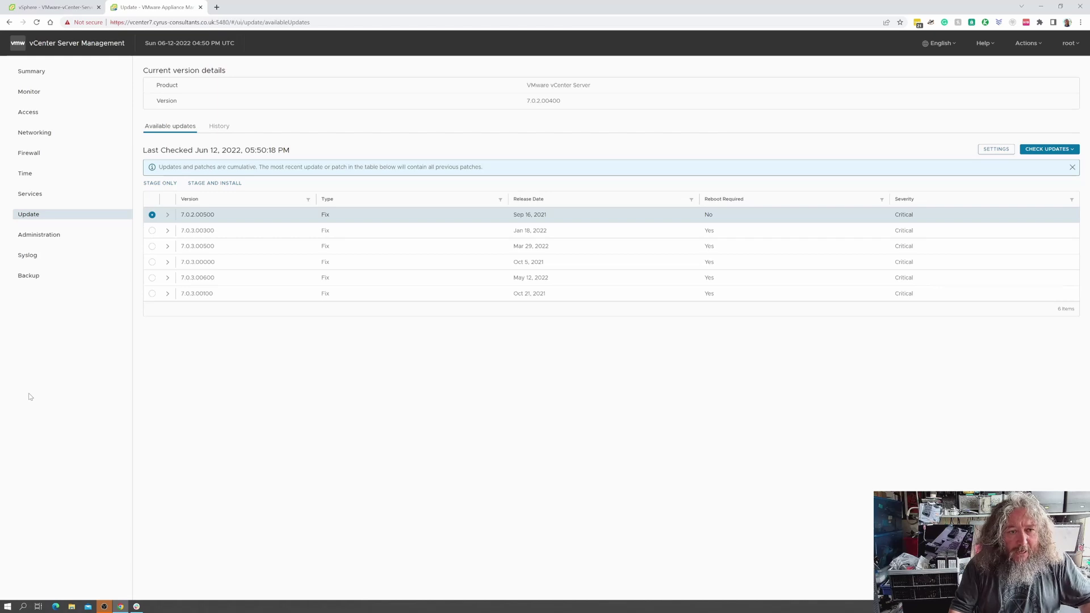
# Sort the available updates by version, newest first, and select 7.0.3.00600.
pyautogui.click(195, 200)
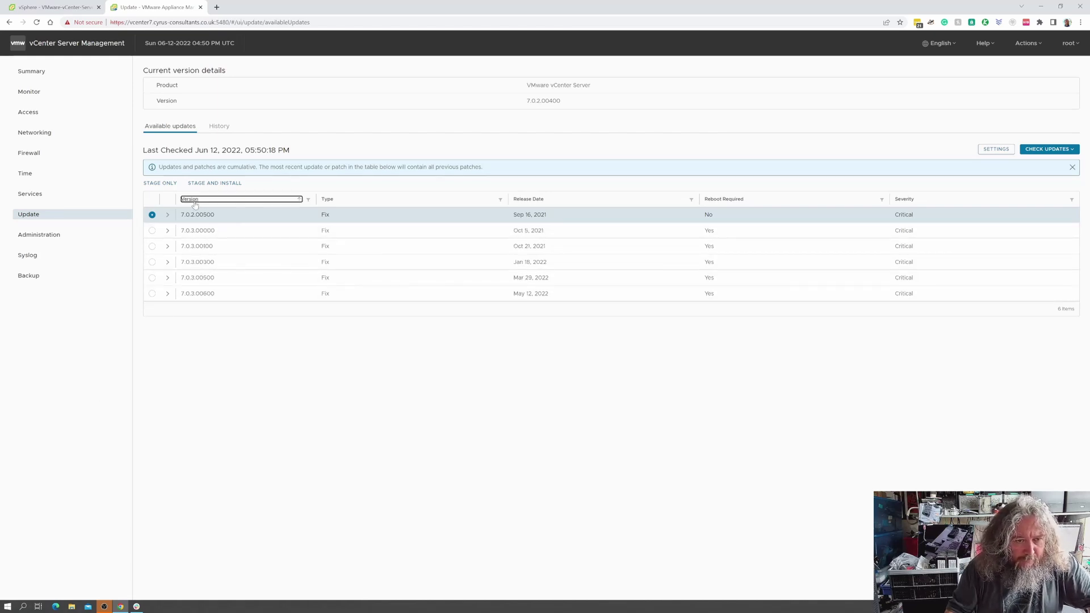
pyautogui.click(193, 201)
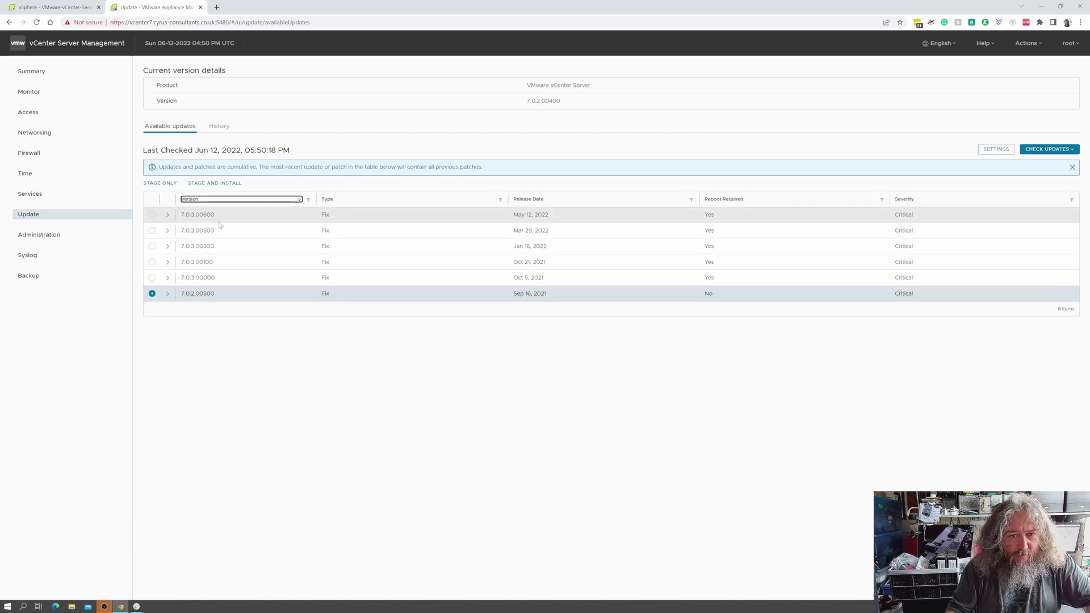
pyautogui.click(152, 215)
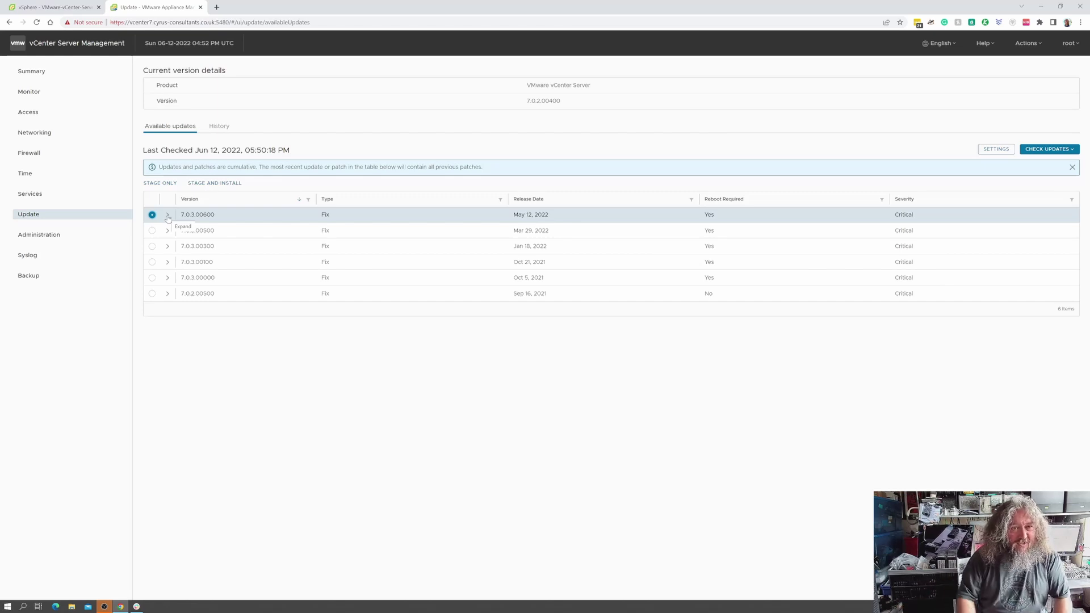
# Begin staging and installing 7.0.3.00600 and accept the licence agreement.
pyautogui.click(234, 184)
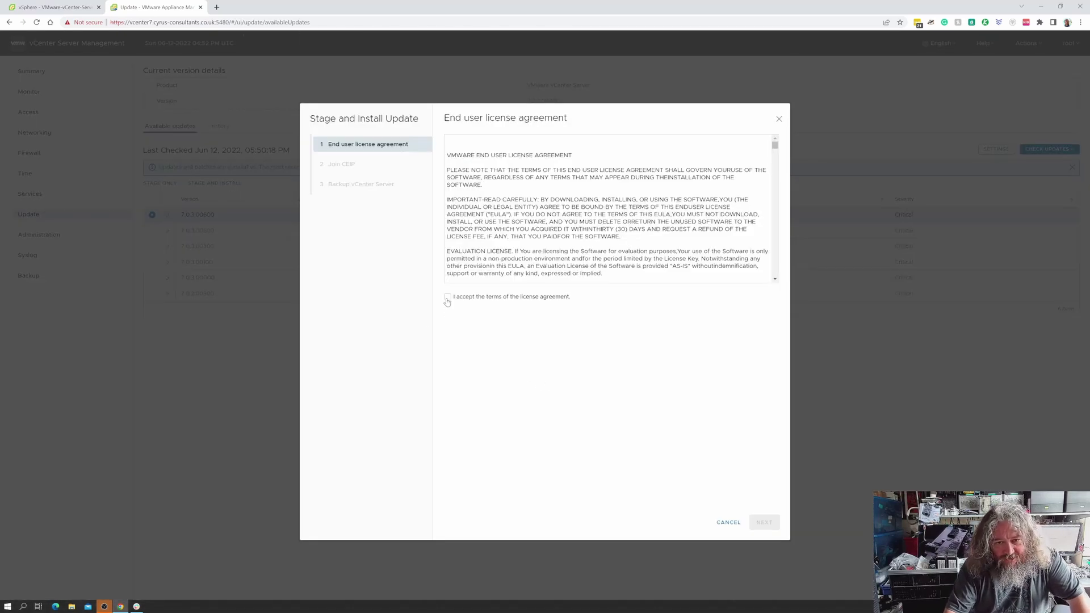
pyautogui.click(447, 296)
pyautogui.click(763, 522)
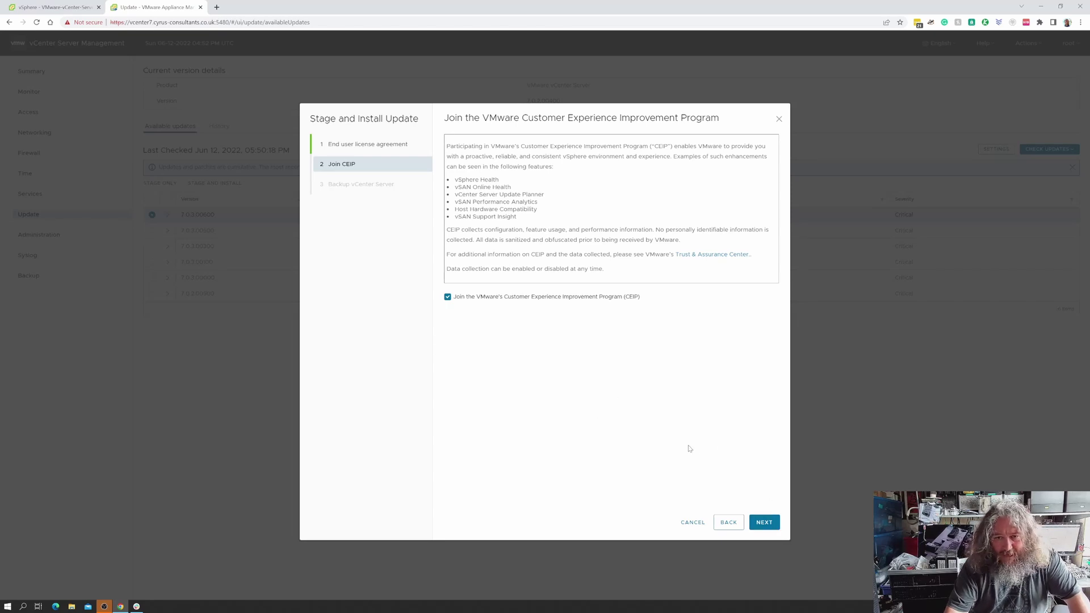
# Keep CEIP participation enabled and advance to the Backup vCenter Server step.
pyautogui.click(765, 522)
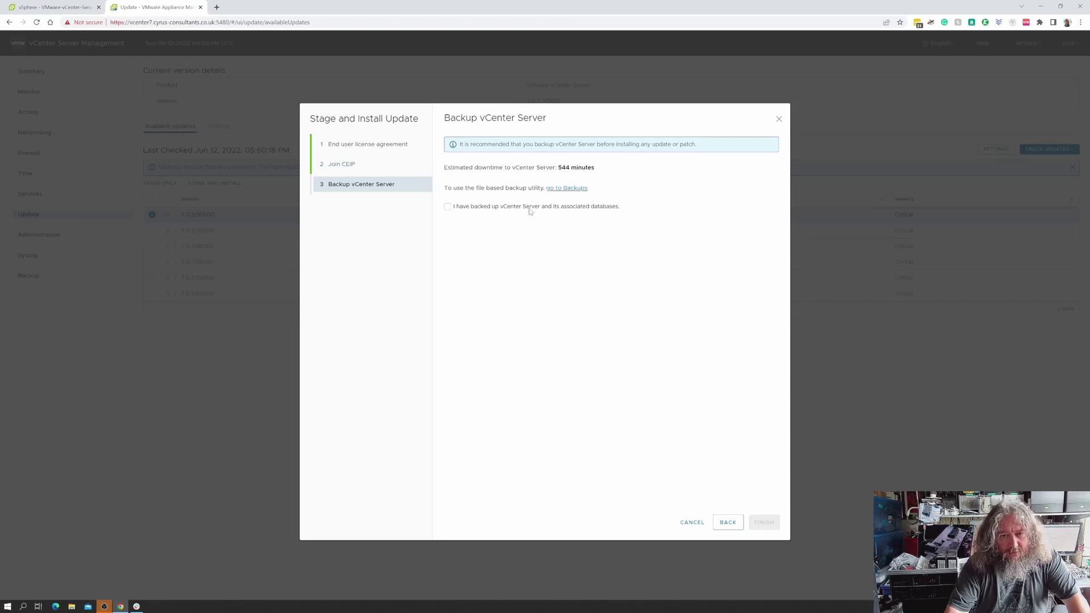
# Tick the confirmation that vCenter Server and its associated databases are backed up.
pyautogui.click(474, 211)
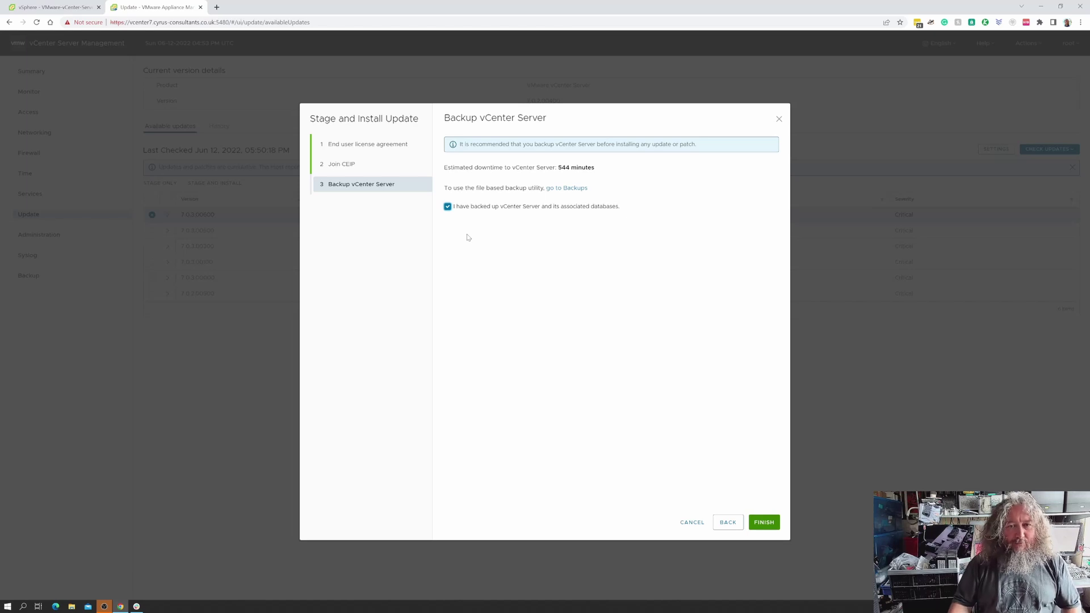
pyautogui.click(463, 208)
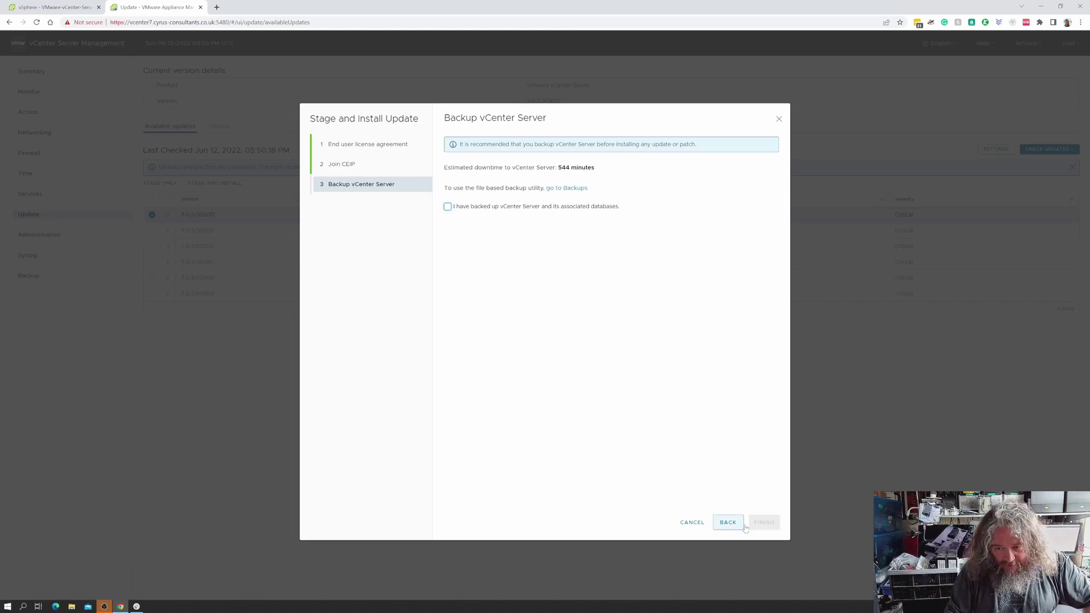
pyautogui.click(447, 207)
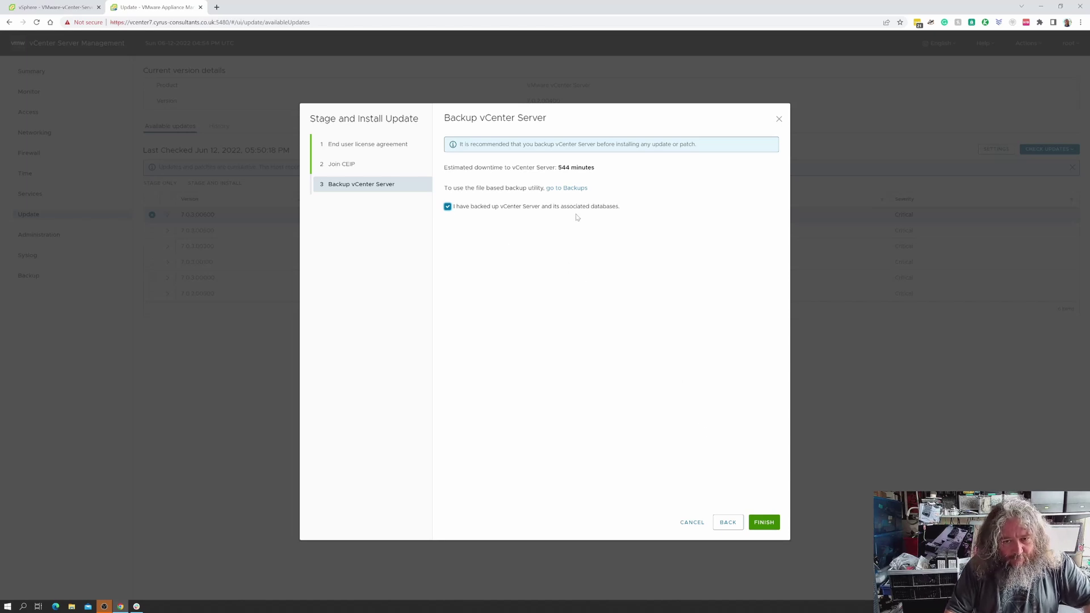
# Finish the wizard and let 7.0.3.00600 install until it reports 'Installation succeeded' at 100%.
pyautogui.click(770, 526)
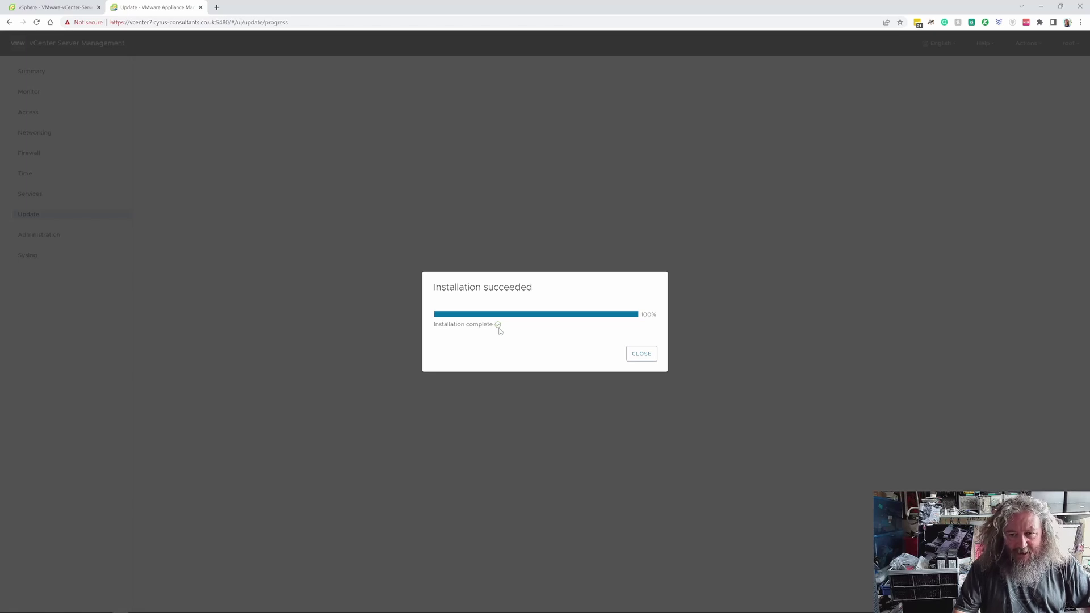
# Close the success message and run Check CD ROM + URL, confirming version 7.0.3.00600 with no updates.
pyautogui.click(643, 354)
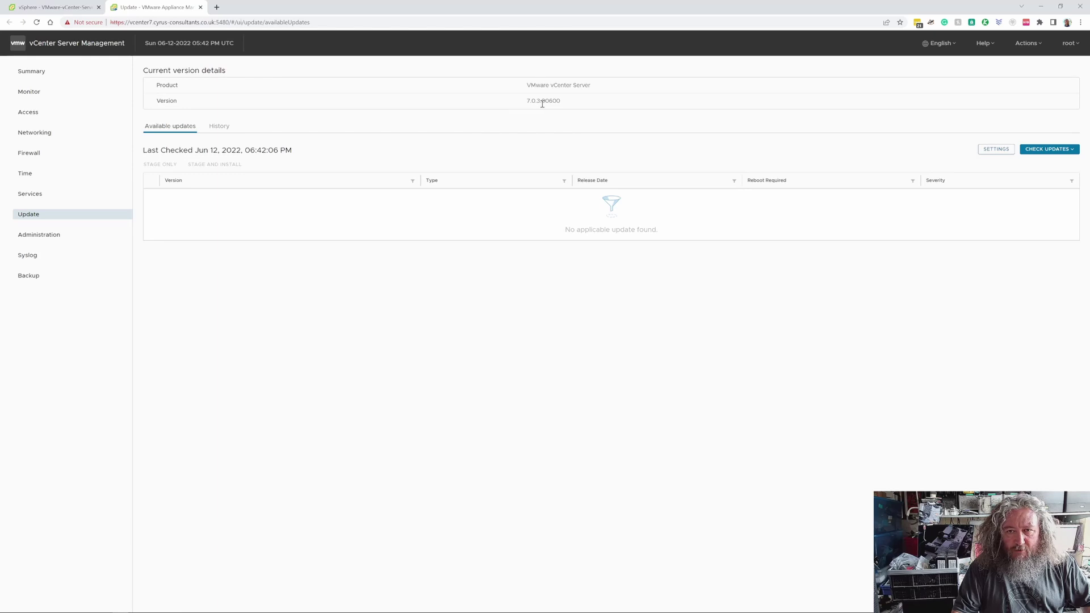
pyautogui.click(1052, 150)
pyautogui.click(963, 172)
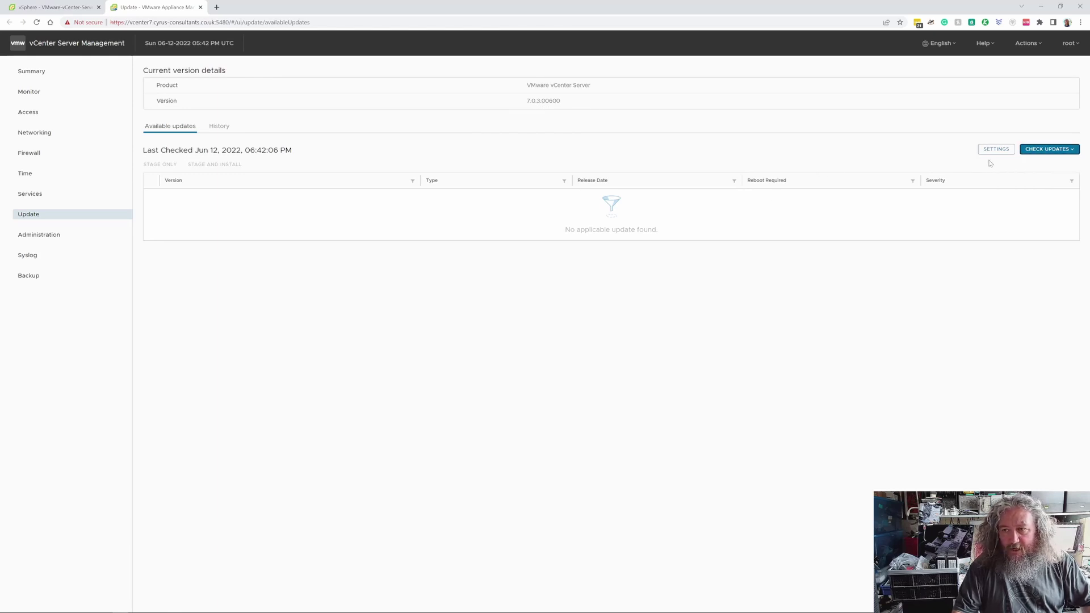
pyautogui.click(1048, 149)
pyautogui.click(1037, 180)
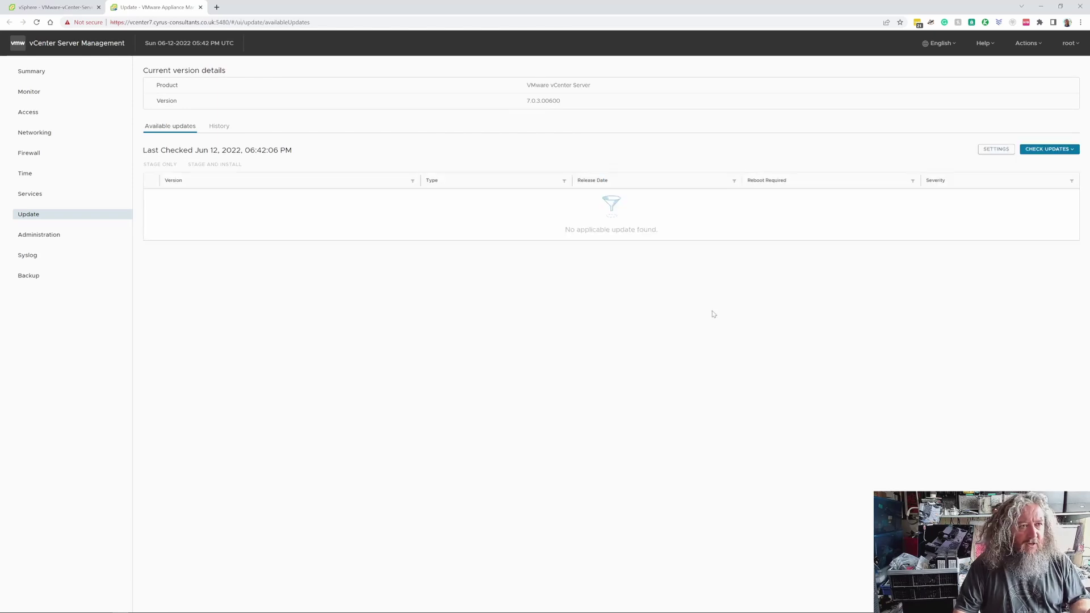
# Return to the vSphere Client tab, log in after the timeout, and reload twice.
pyautogui.click(60, 10)
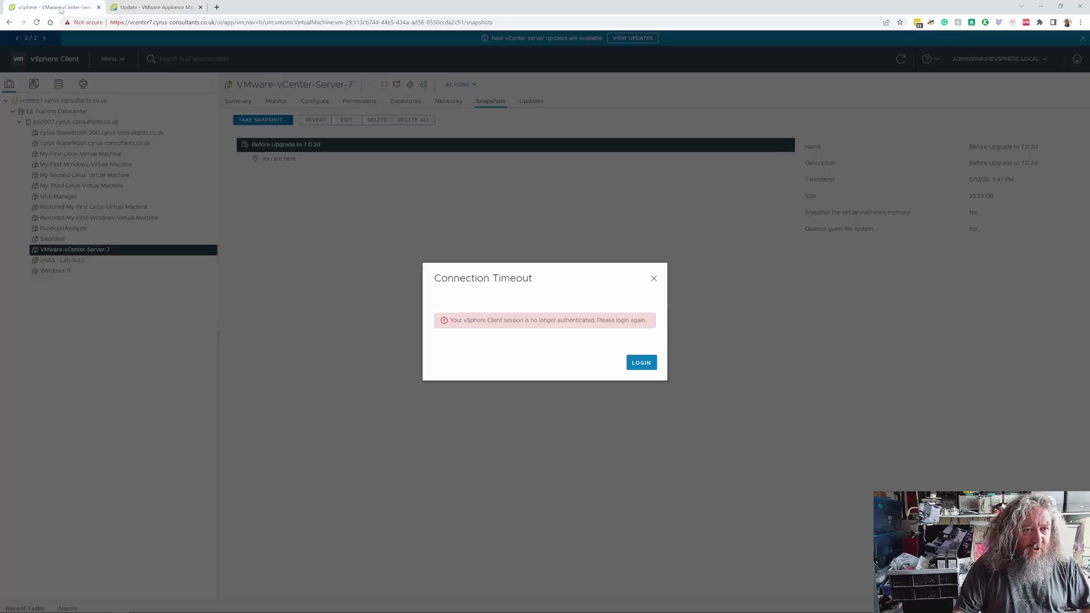
pyautogui.click(637, 363)
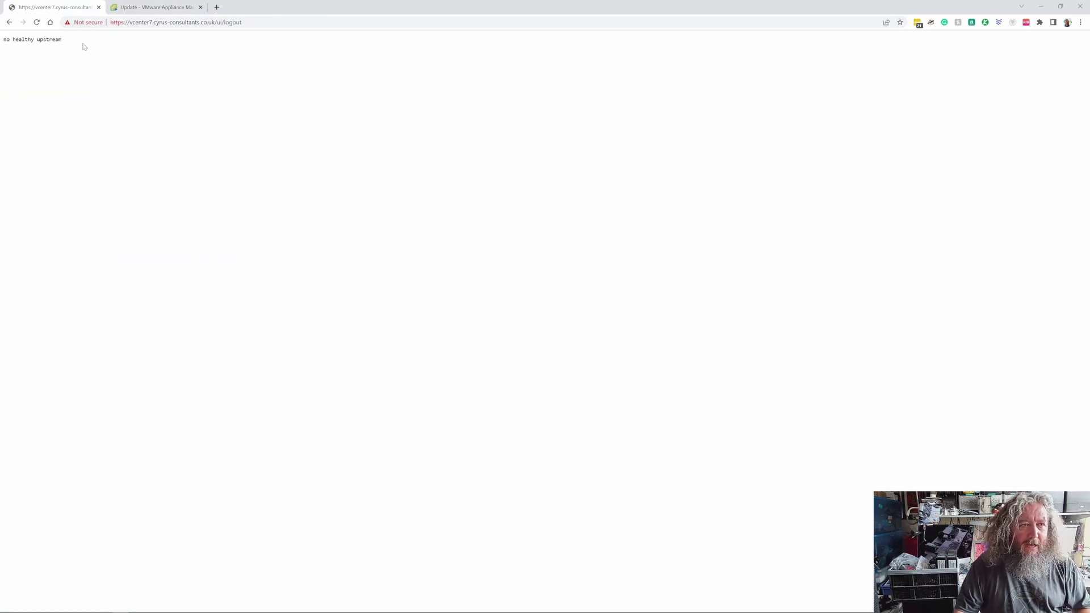
pyautogui.click(37, 23)
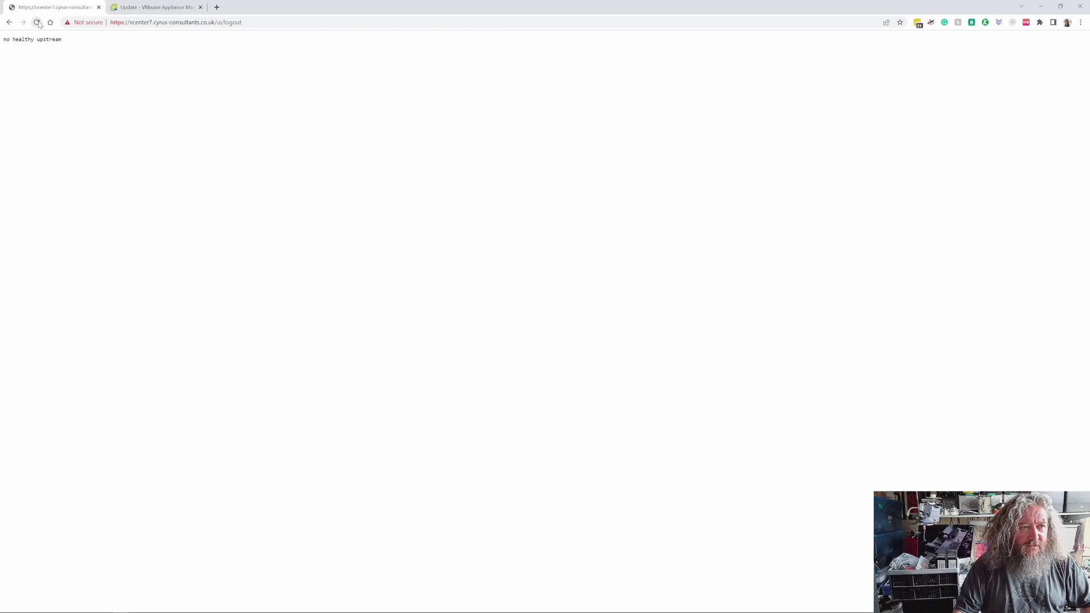
pyautogui.click(37, 23)
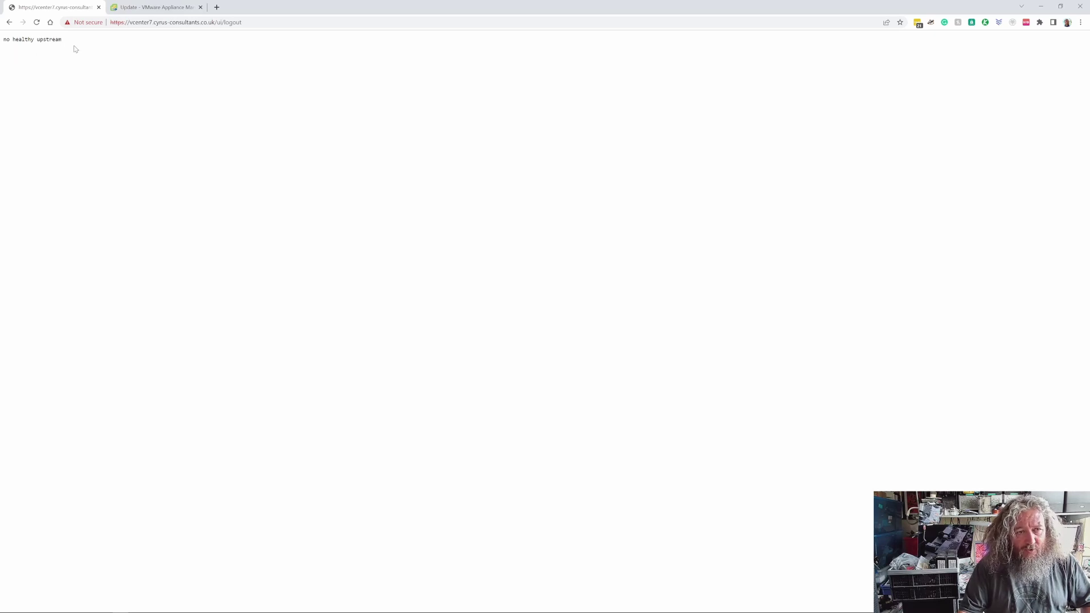
pyautogui.click(216, 7)
pyautogui.click(211, 21)
pyautogui.write('esxi007.cyrus-consultants.co.uk')
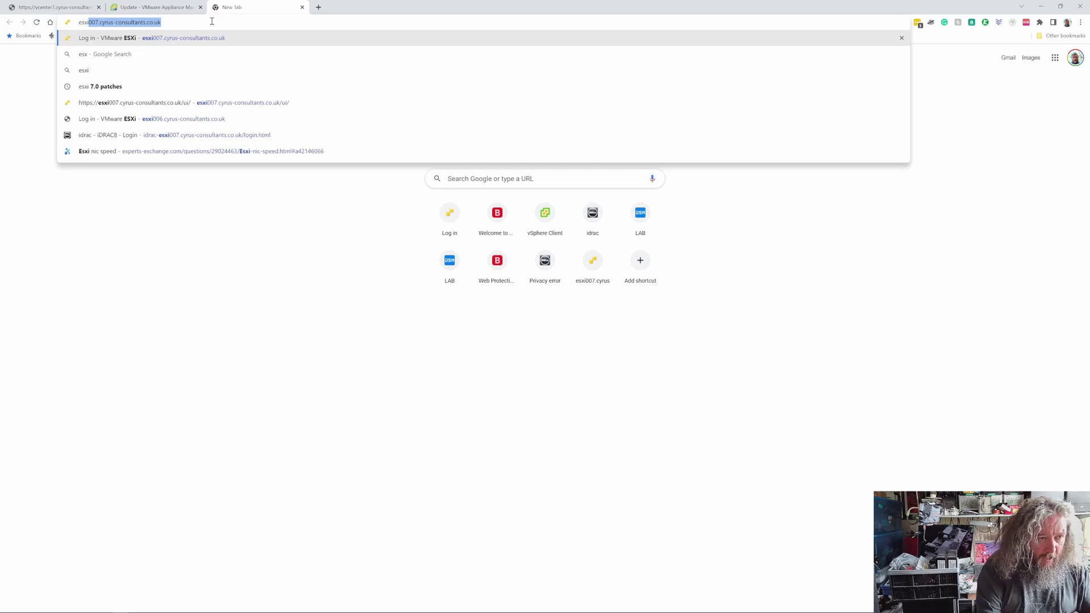
pyautogui.press('Return')
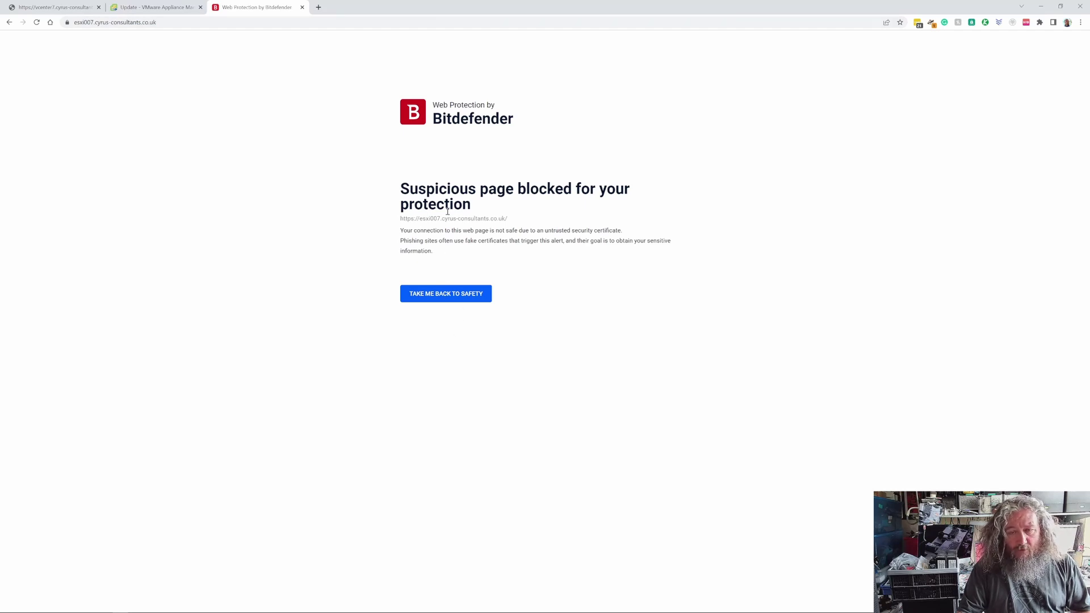
pyautogui.click(302, 7)
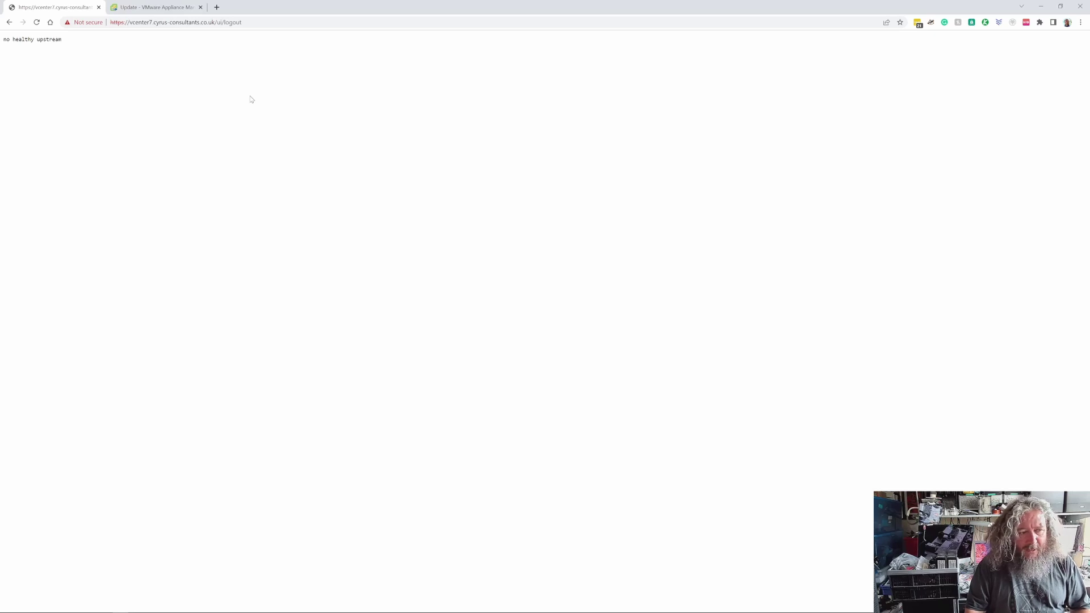
# Reload vCenter once more, then return to the VAMI Update tab showing 7.0.3.00600.
pyautogui.click(37, 23)
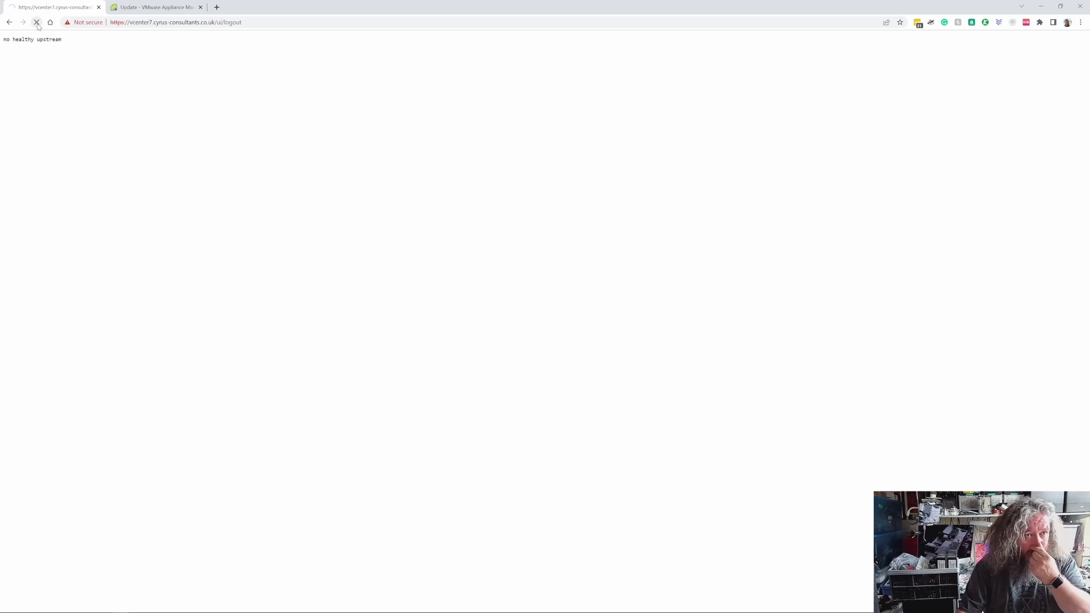
pyautogui.click(181, 11)
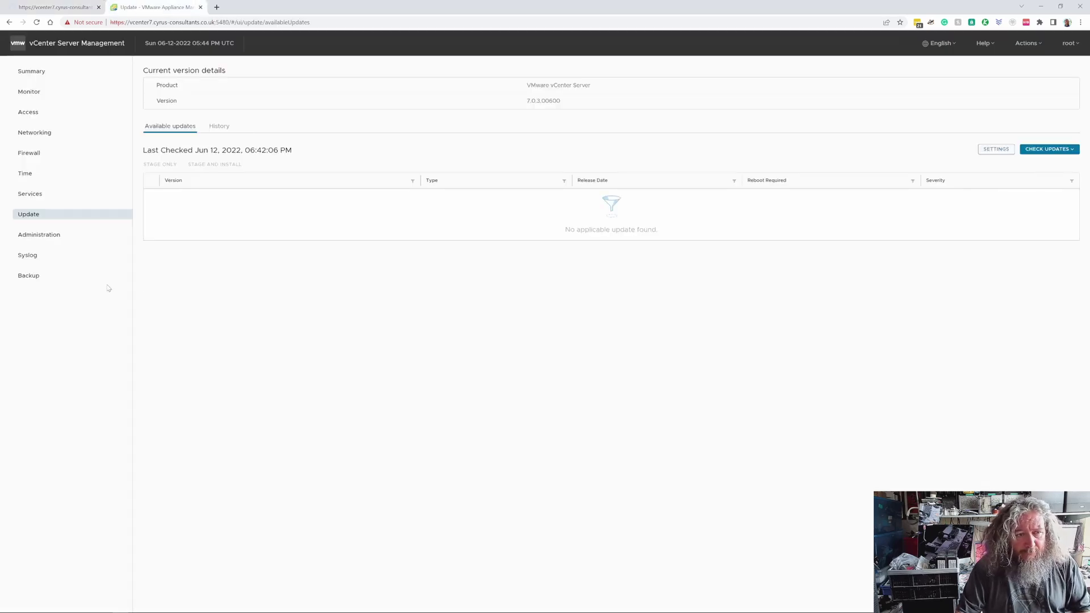
# Start a manual backup now using the schedule's NFS location and user name plus the backup password.
pyautogui.click(46, 276)
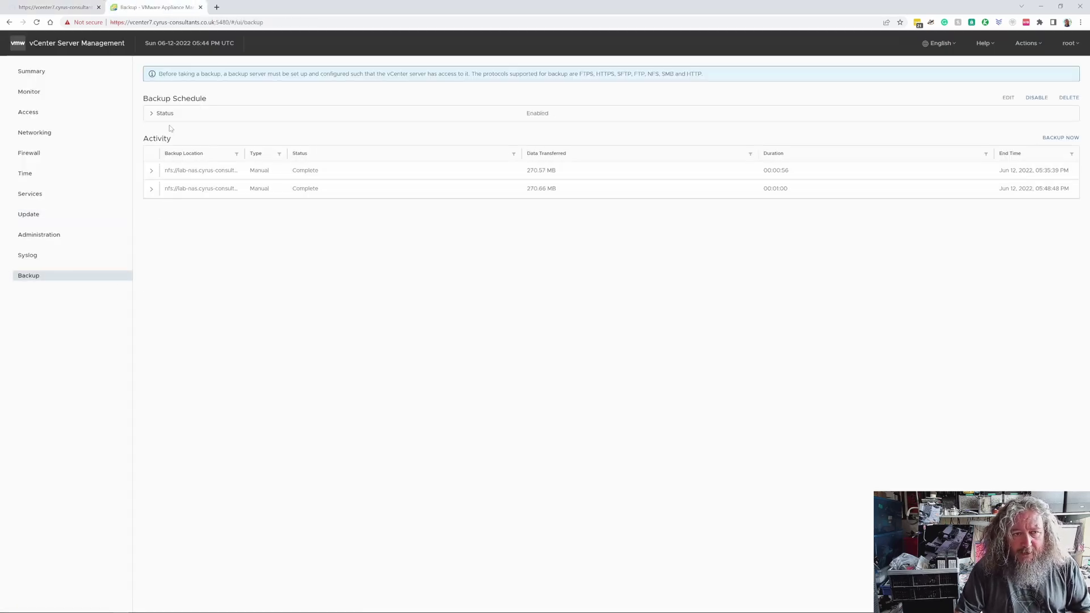
pyautogui.click(1064, 138)
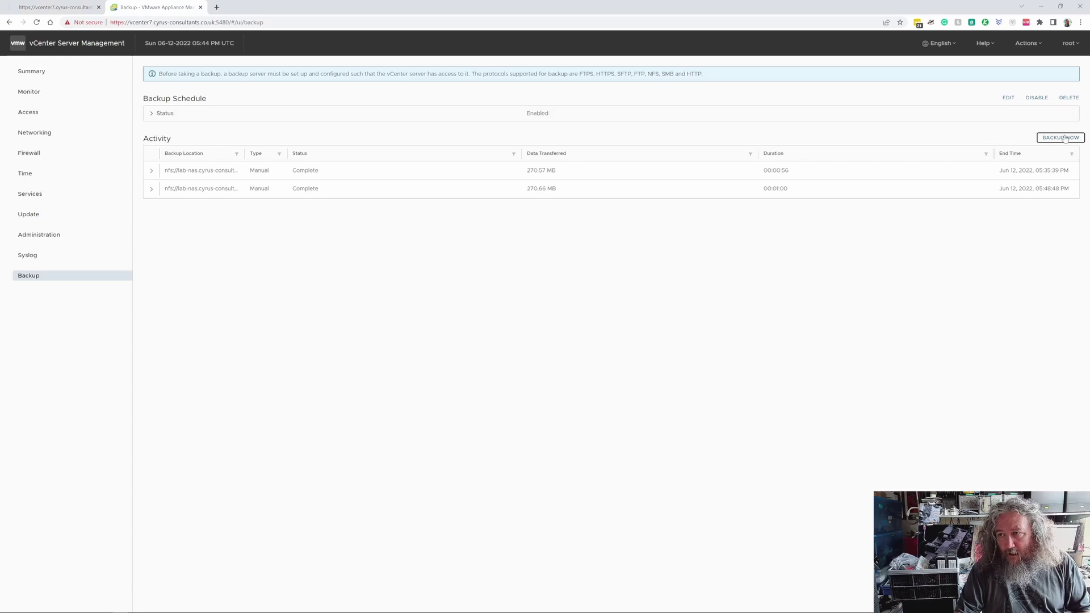
pyautogui.click(409, 226)
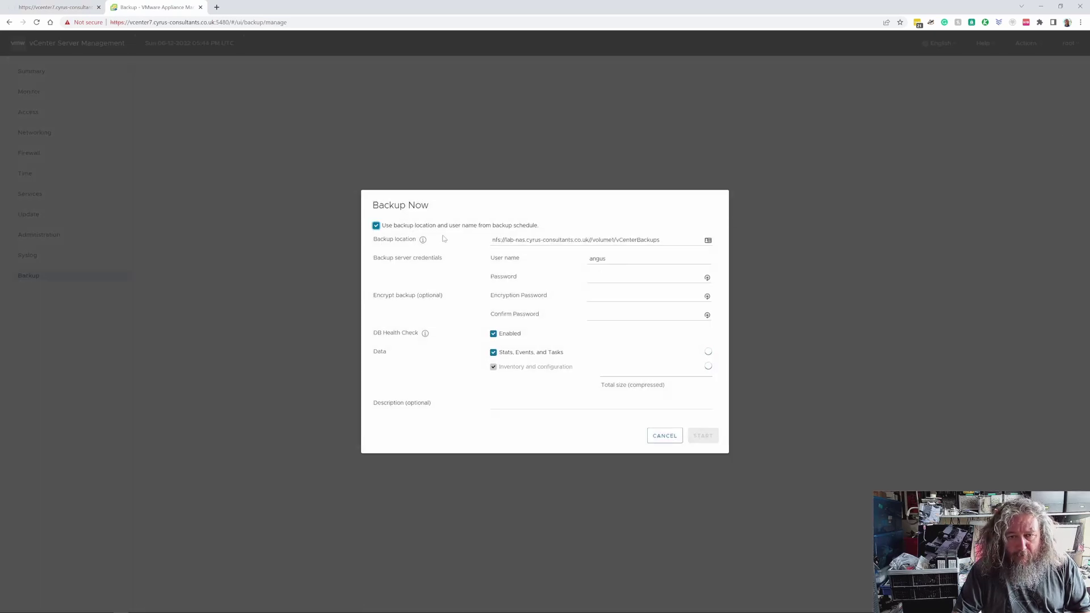
pyautogui.click(606, 274)
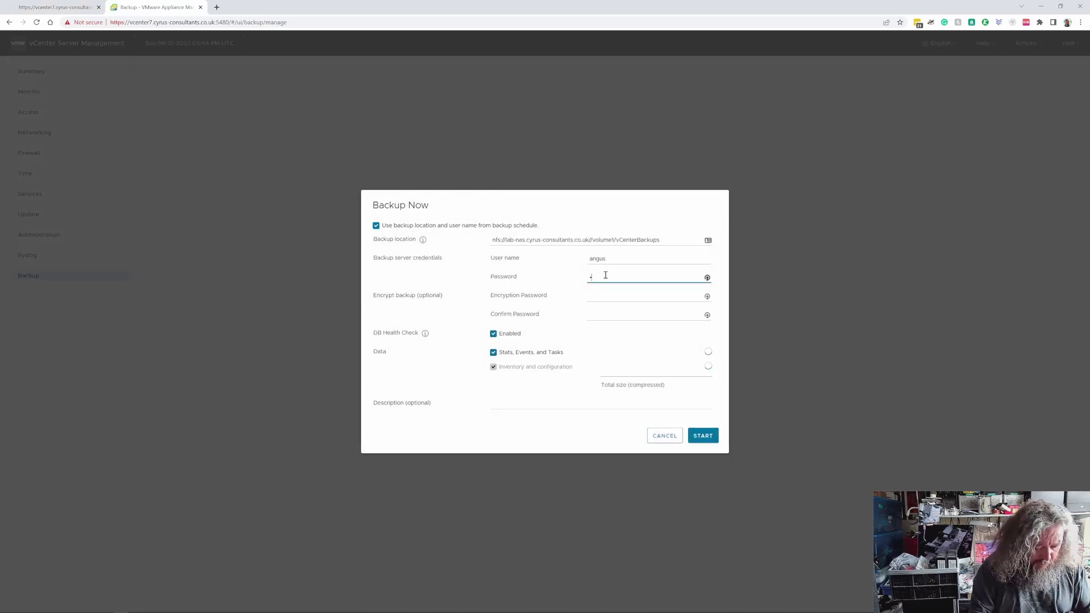
pyautogui.press('BackSpace')
pyautogui.press('BackSpace')
pyautogui.write('p')
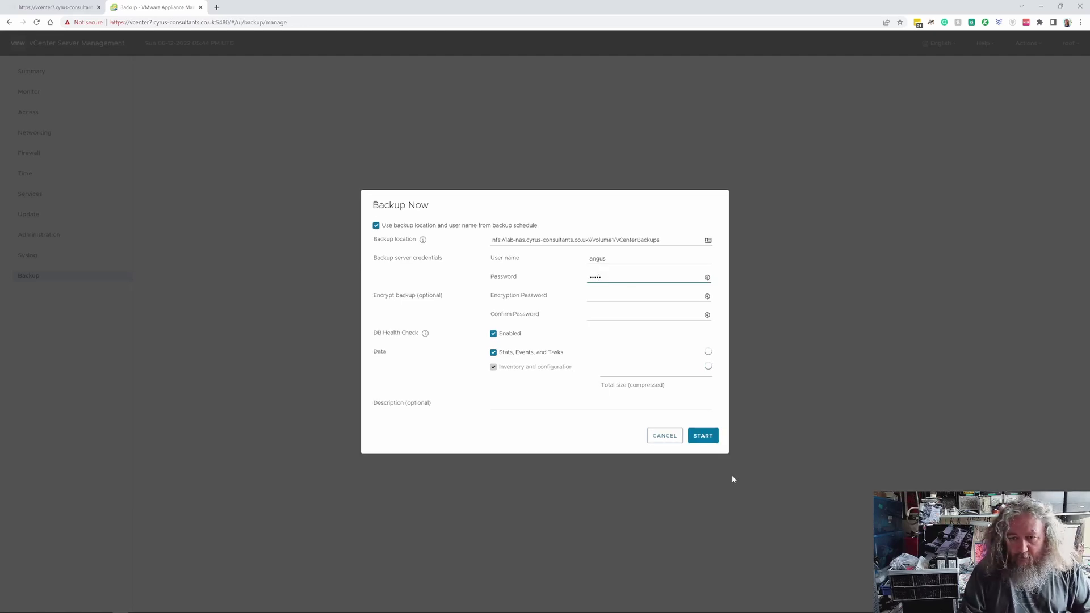
pyautogui.click(703, 436)
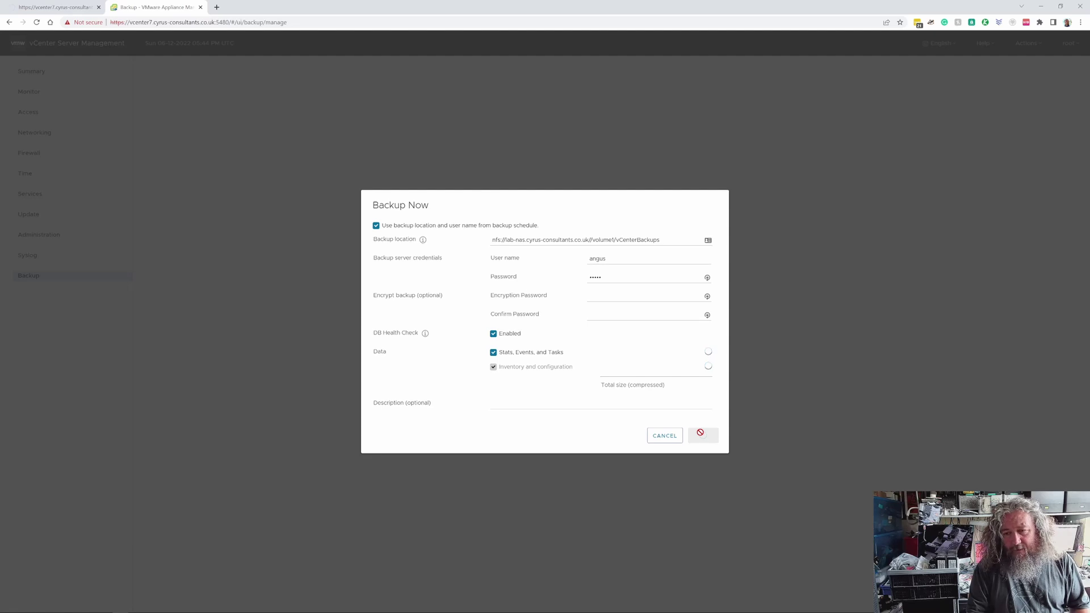
pyautogui.click(701, 435)
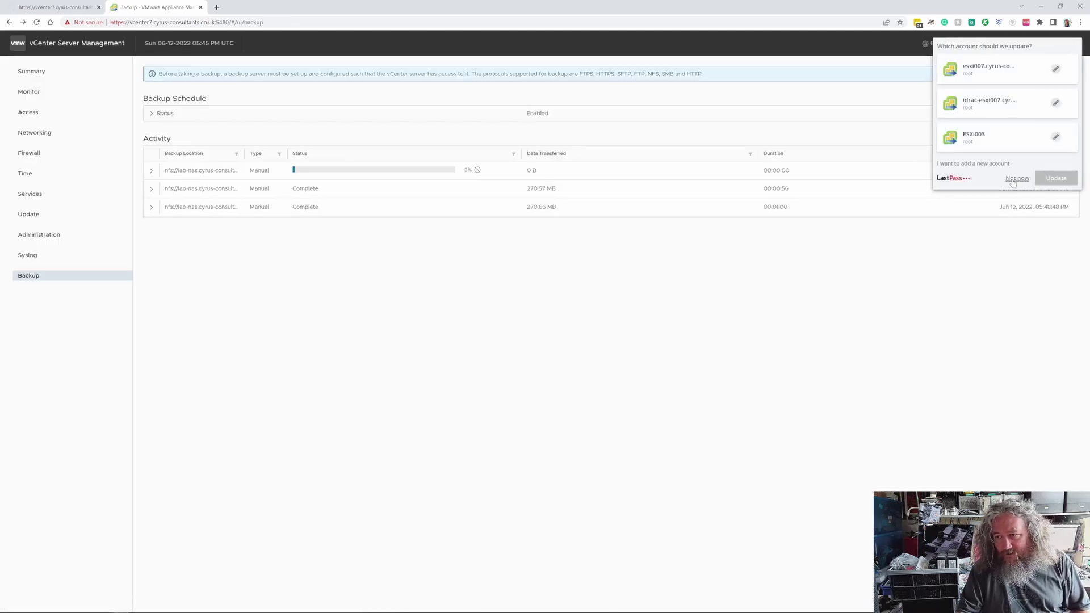
# Review the running backup's version information in VAMI, then go back to the vSphere Client tab.
pyautogui.click(1014, 180)
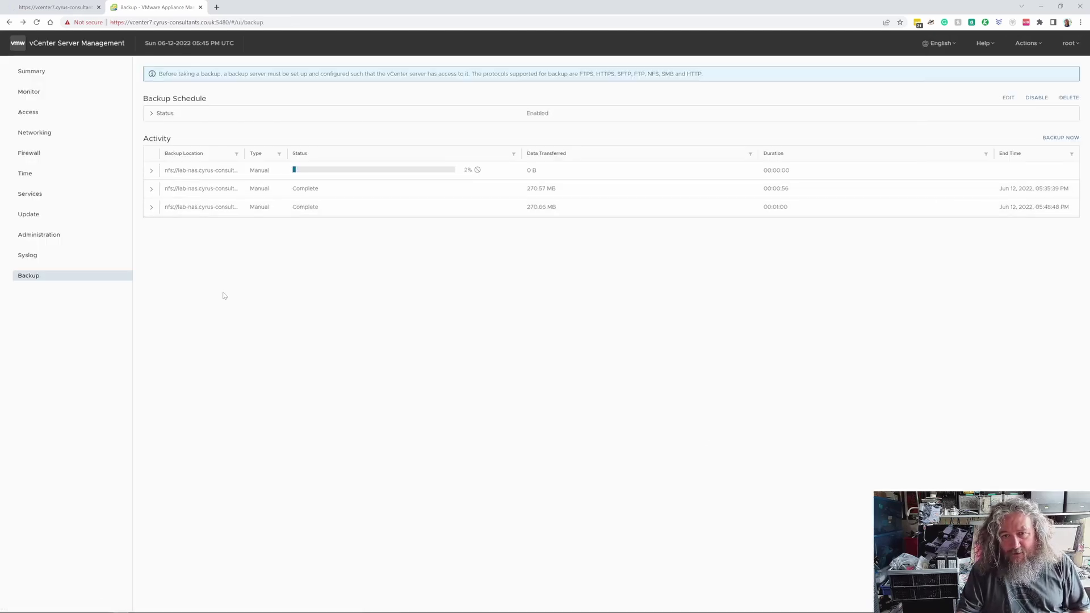
pyautogui.click(151, 171)
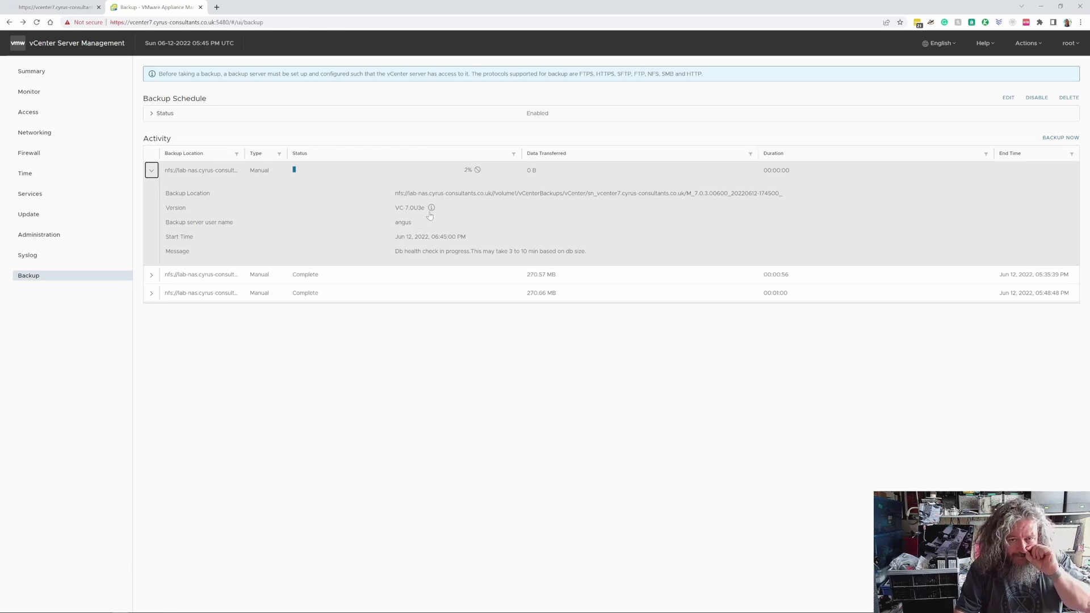
pyautogui.click(432, 208)
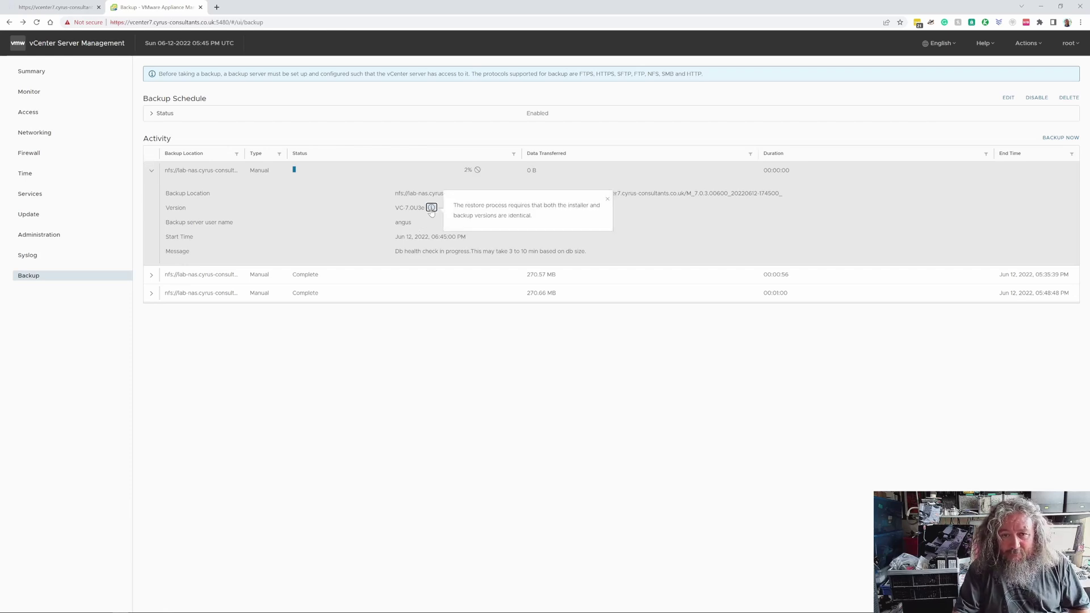
pyautogui.click(692, 227)
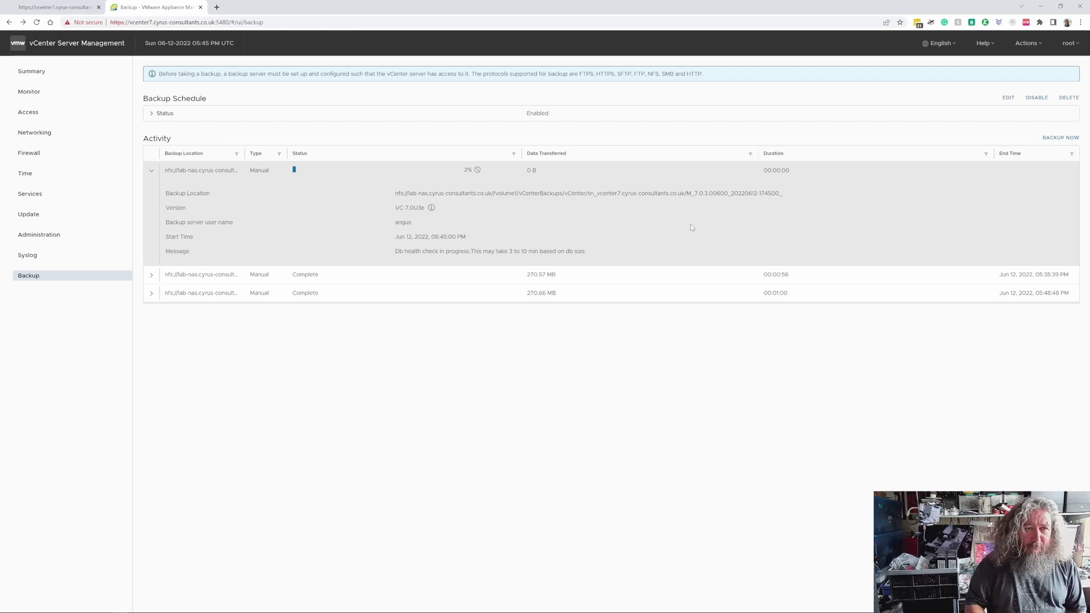
pyautogui.click(54, 7)
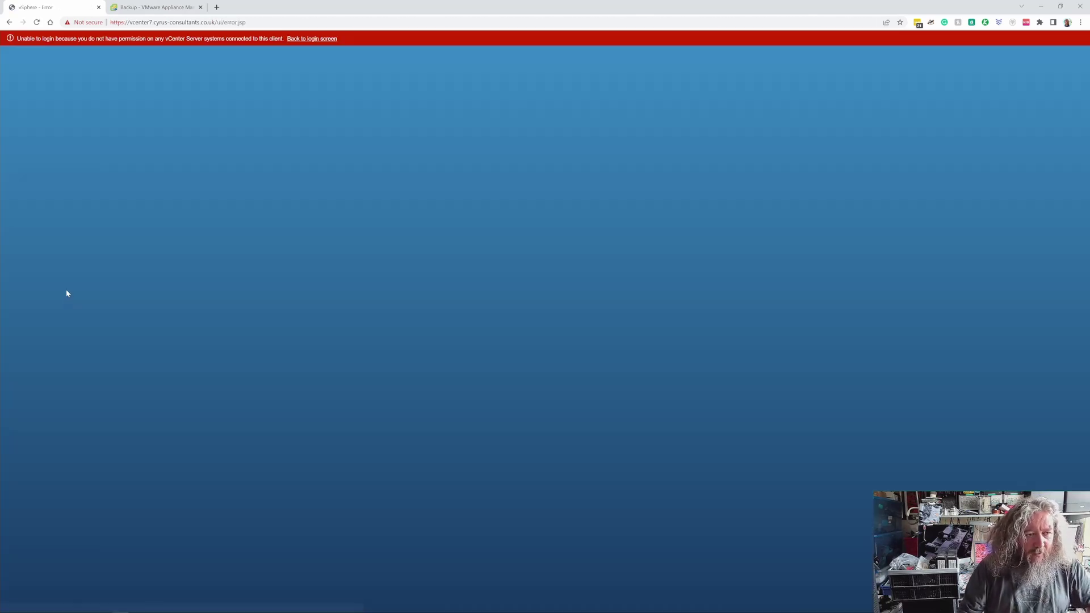
# Log back in to the vSphere Client, replacing the autofilled credentials with the SSO administrator username and password.
pyautogui.click(318, 39)
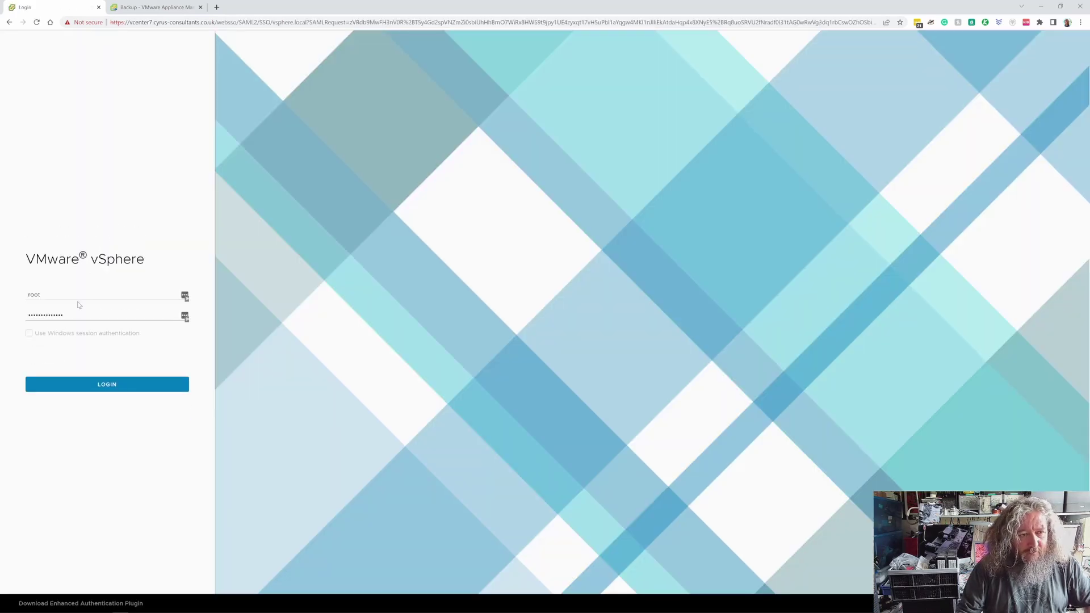
pyautogui.click(80, 295)
pyautogui.moveTo(79, 296); pyautogui.dragTo(14, 296)
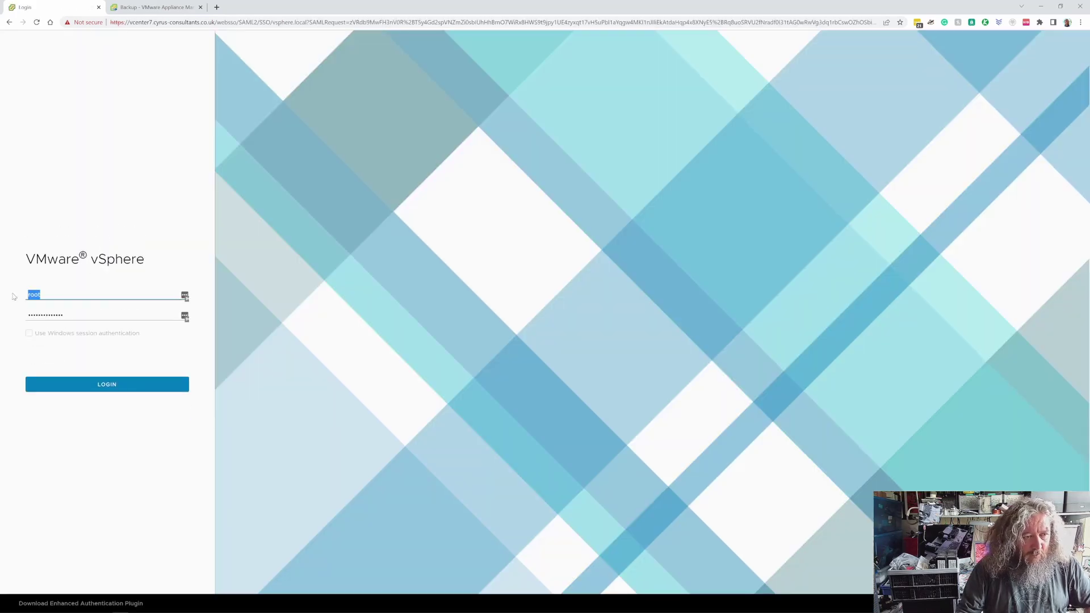
pyautogui.write('Adminis')
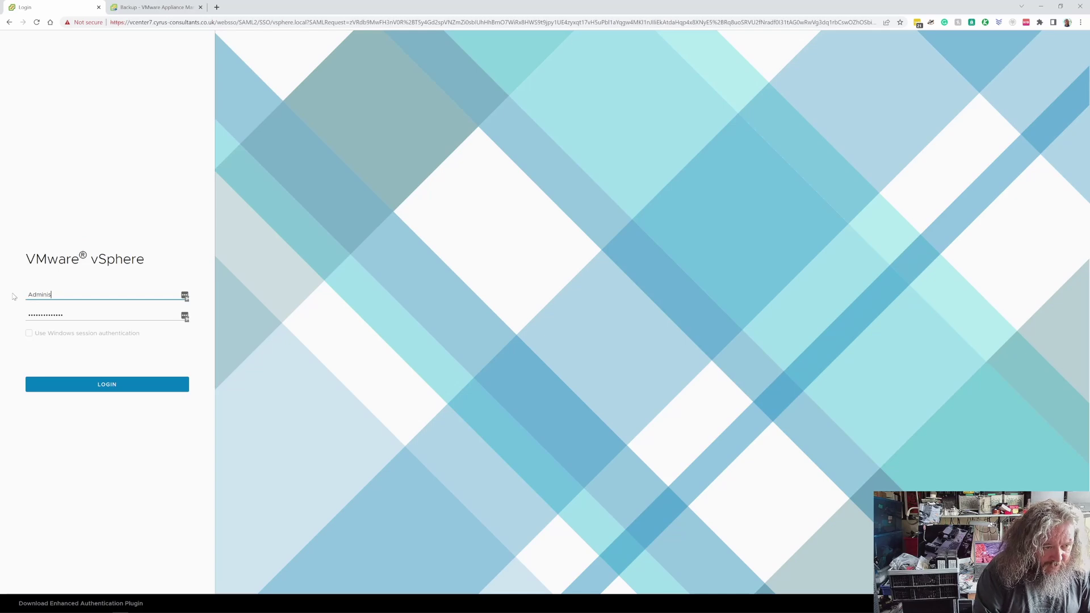
pyautogui.write('trator@')
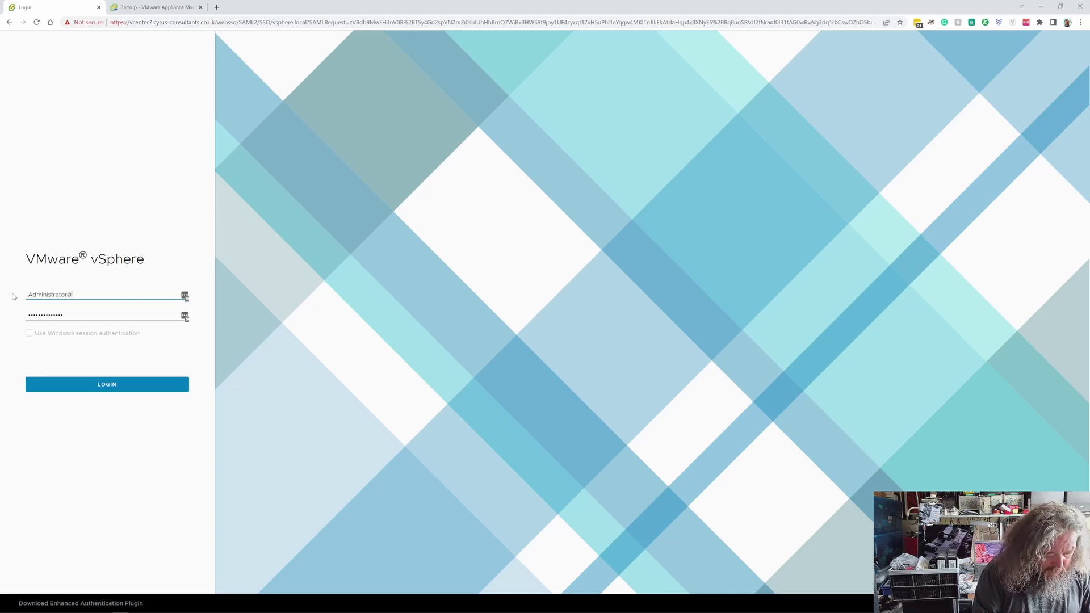
pyautogui.write('vsphere.local')
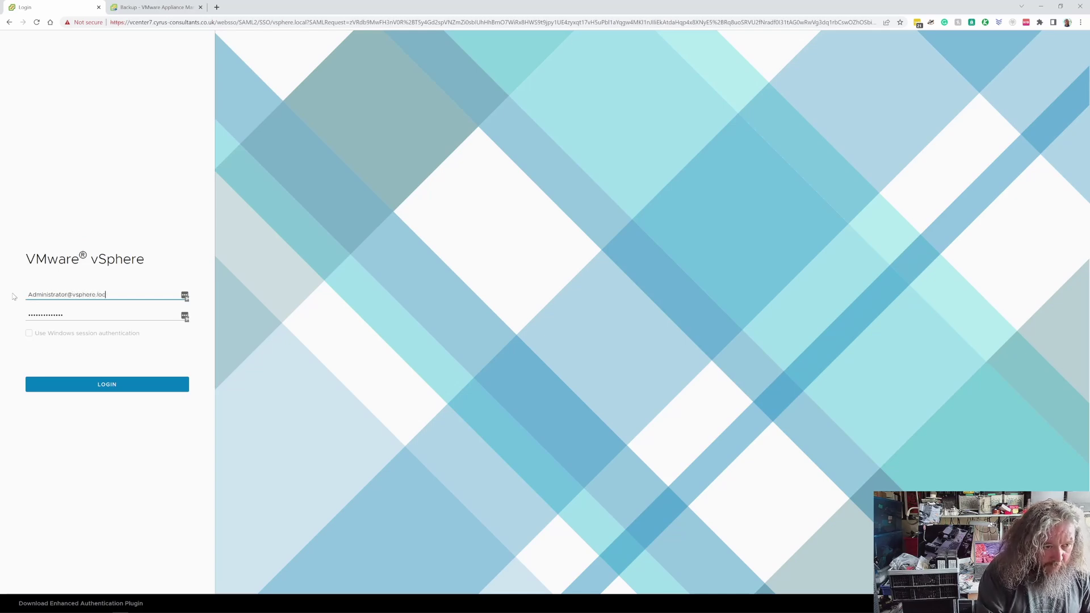
pyautogui.press('Tab')
pyautogui.press('BackSpace')
pyautogui.write('•••••')
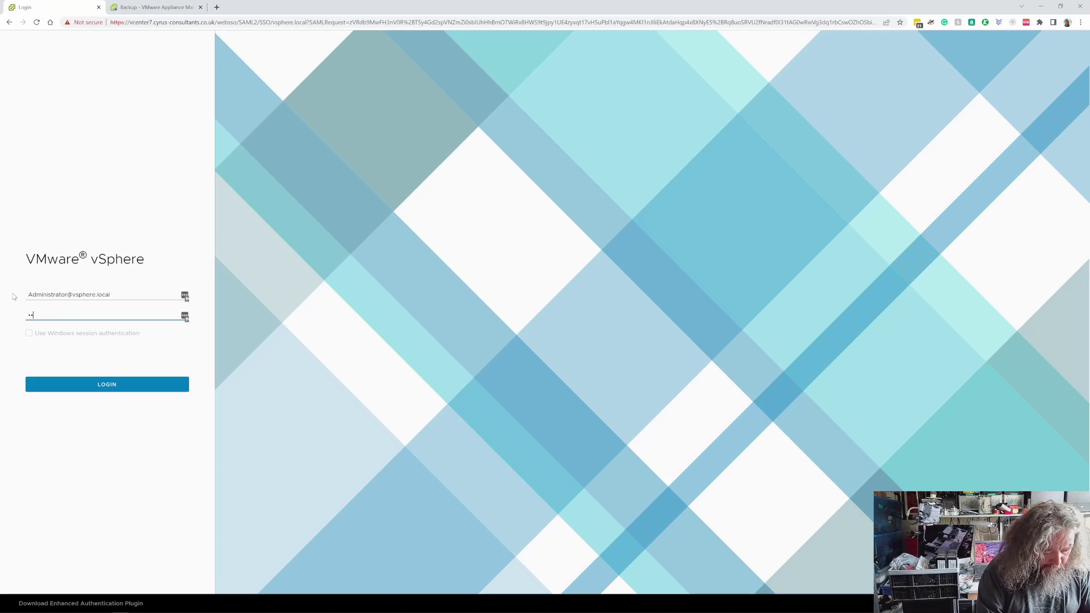
pyautogui.write('••••••••••')
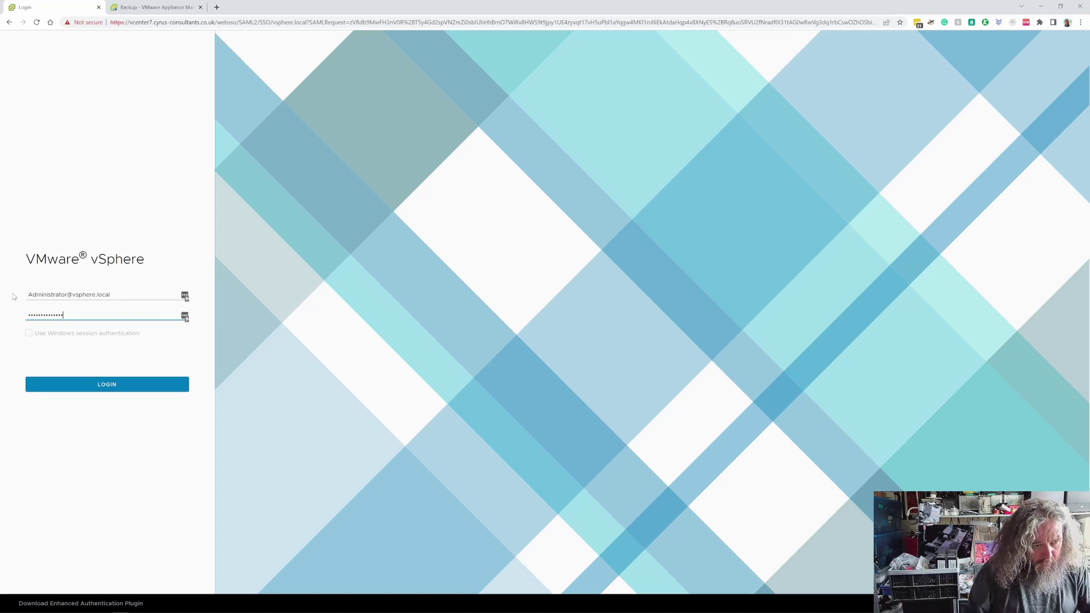
pyautogui.click(116, 388)
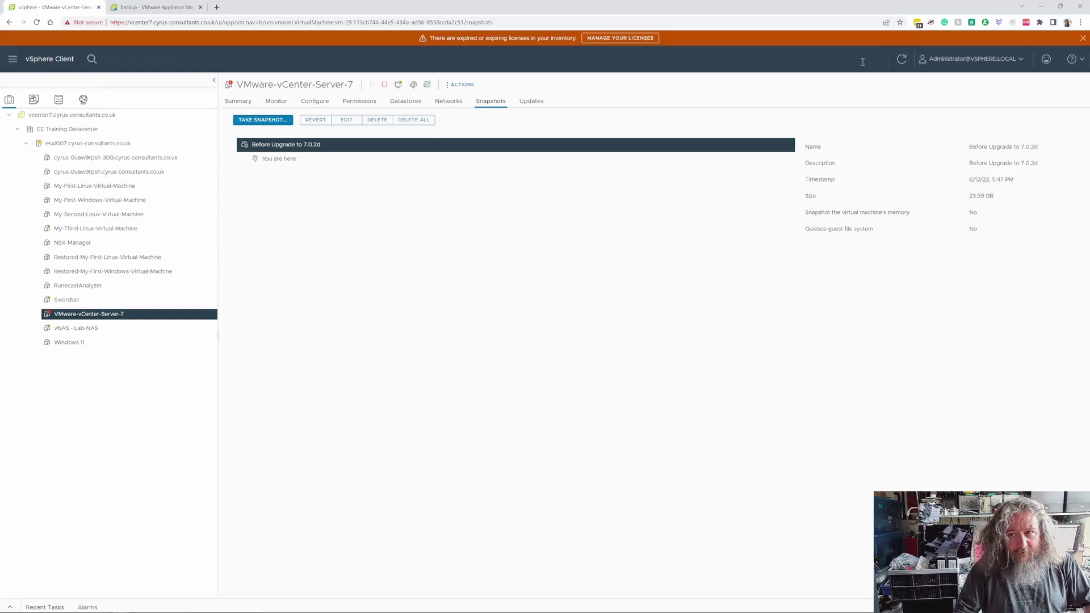
# Close the expired-licenses banner and show the VMware-vCenter-Server-7 VM's Summary.
pyautogui.click(1083, 38)
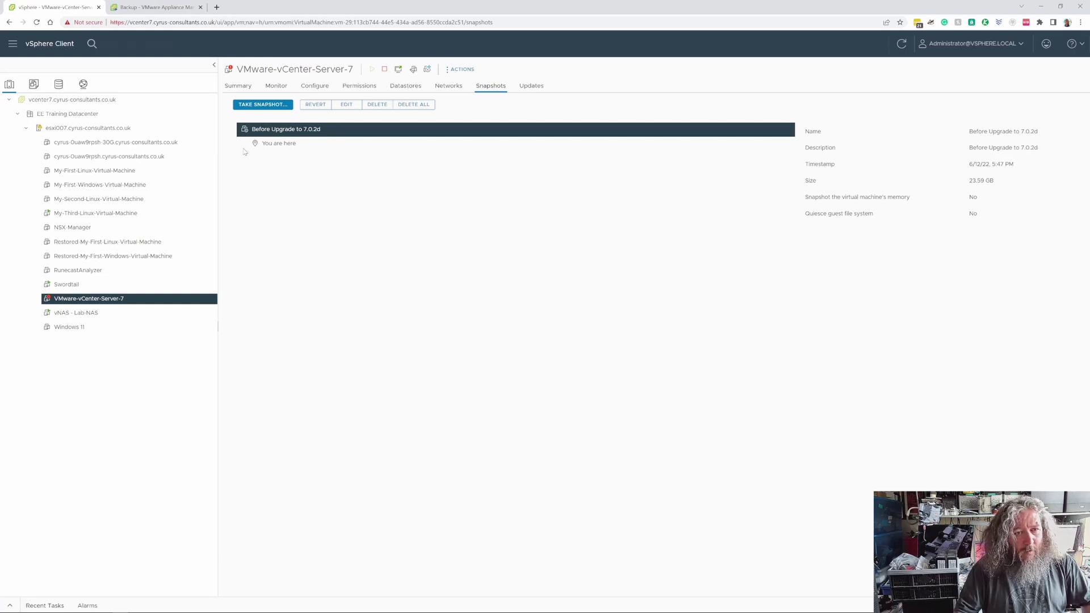
pyautogui.click(242, 89)
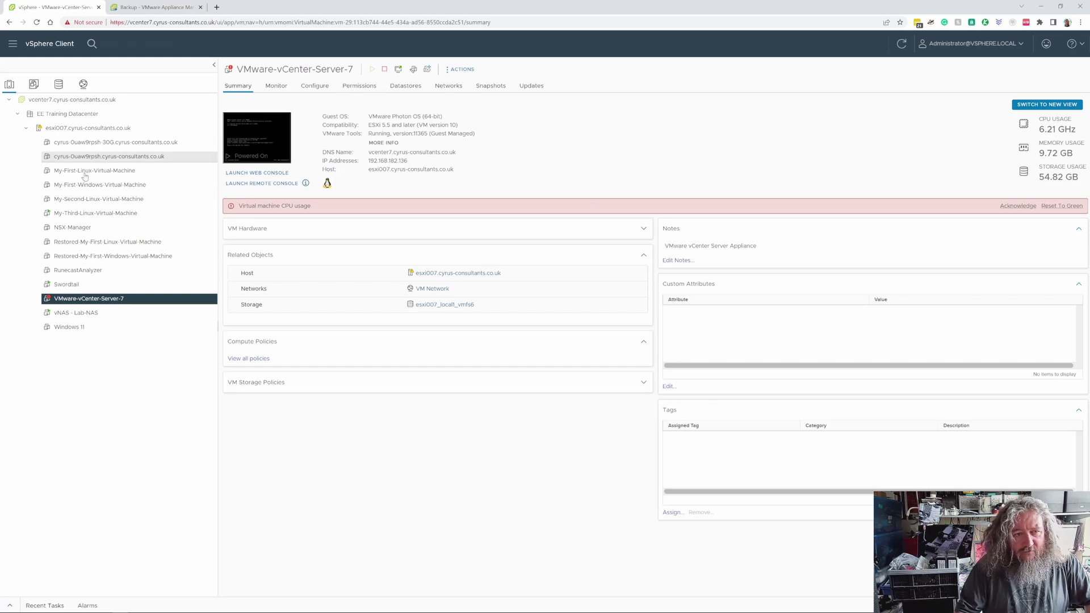
# Delete All Snapshots on VMware-vCenter-Server-7, confirming with DELETE ALL.
pyautogui.rightClick(117, 298)
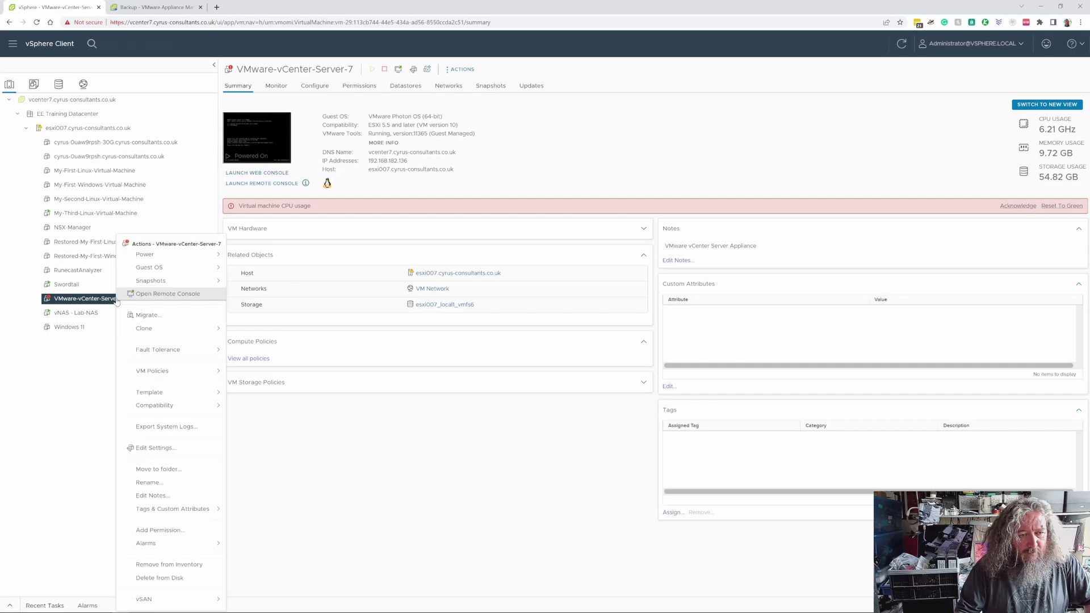
pyautogui.moveTo(173, 284)
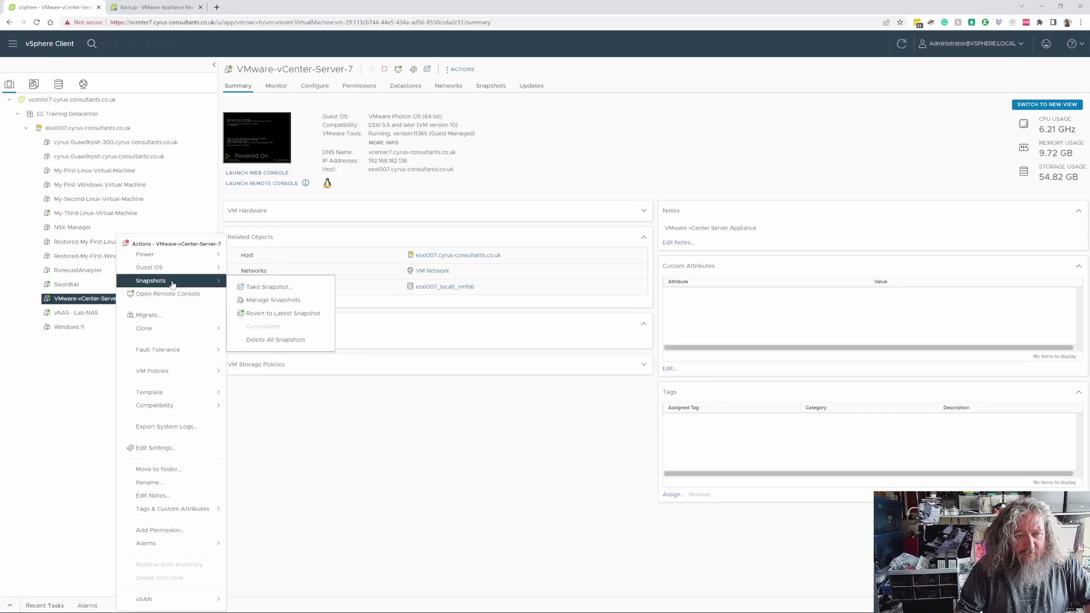
pyautogui.click(276, 339)
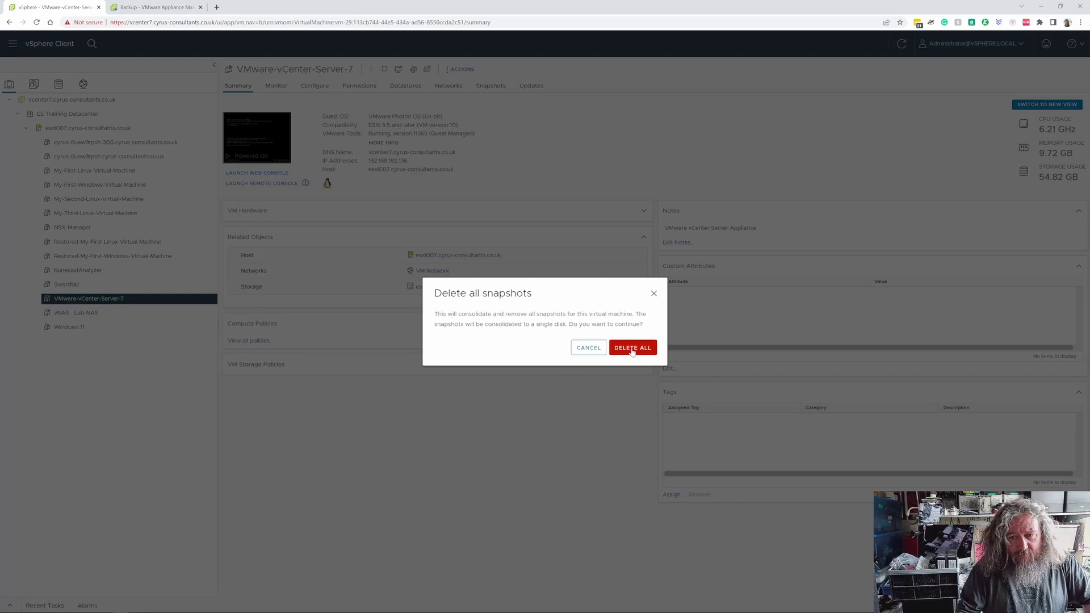
pyautogui.click(632, 350)
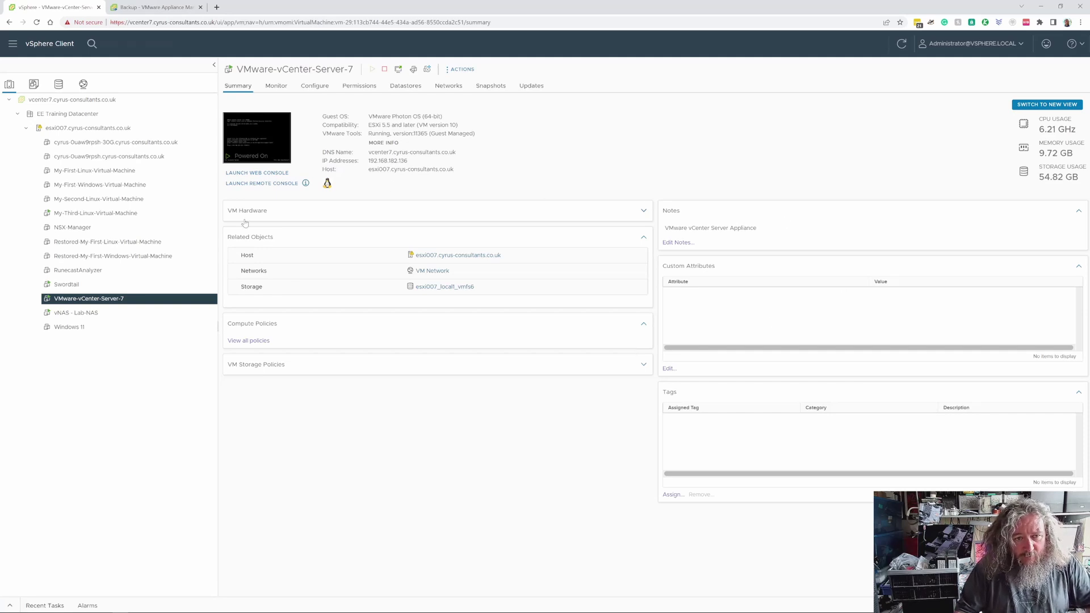
# Check the VM hardware and the vcenter7 Summary showing 7.0.3 build 19717403, then open Updates.
pyautogui.click(643, 214)
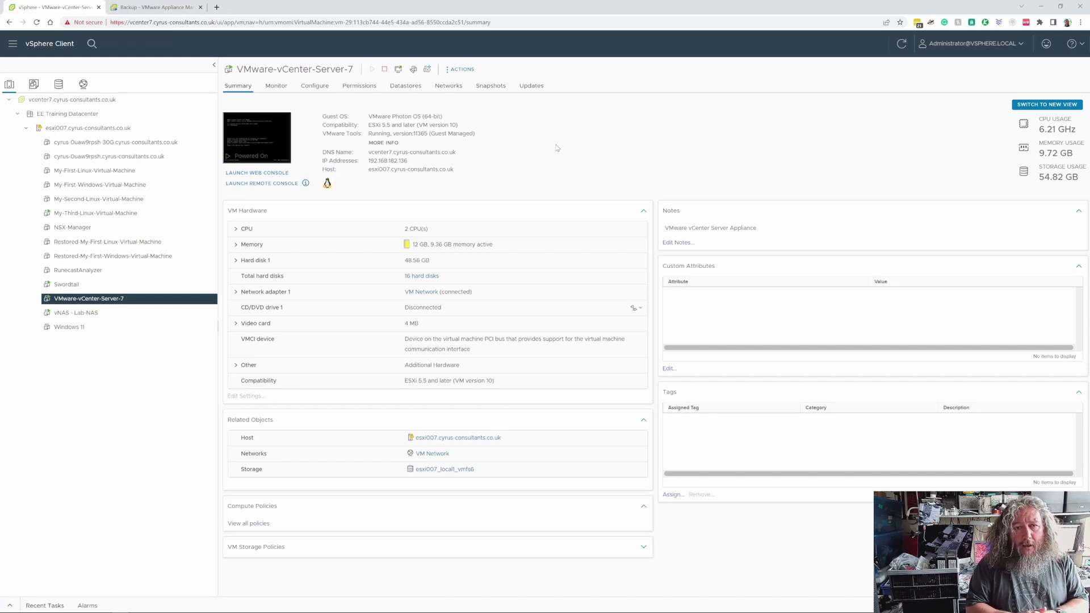
pyautogui.click(121, 101)
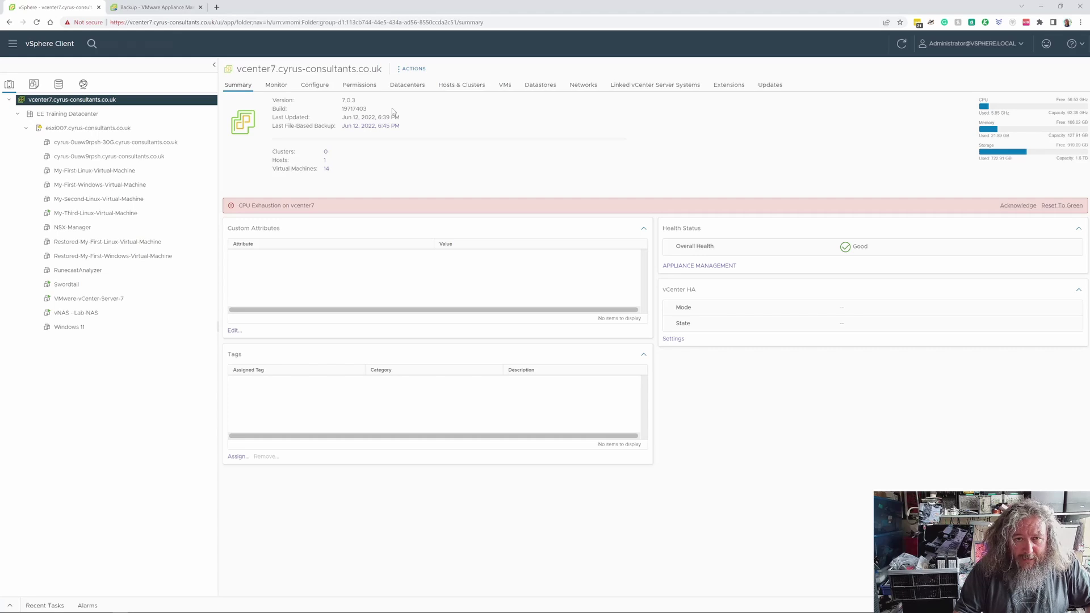
pyautogui.click(770, 87)
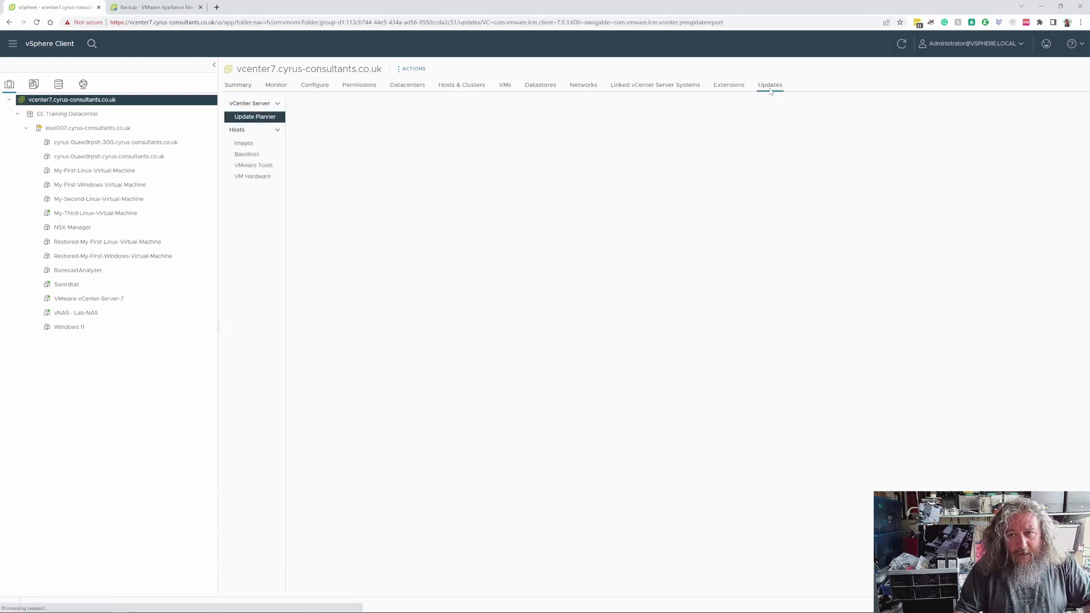